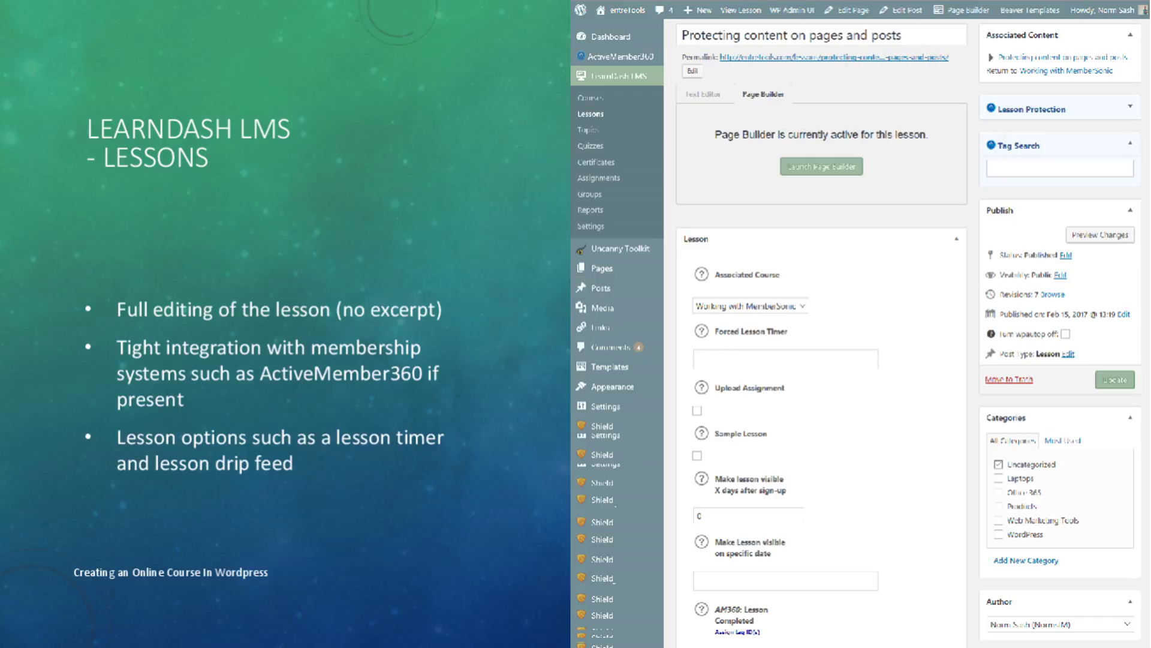
key("Right")
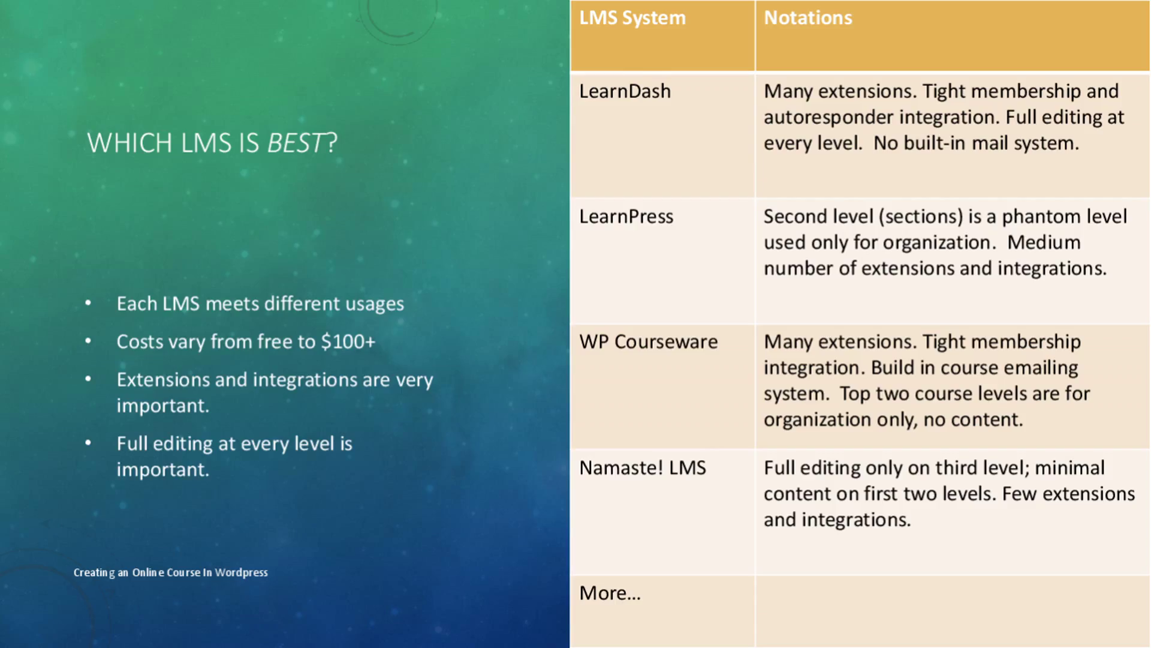
key("Left")
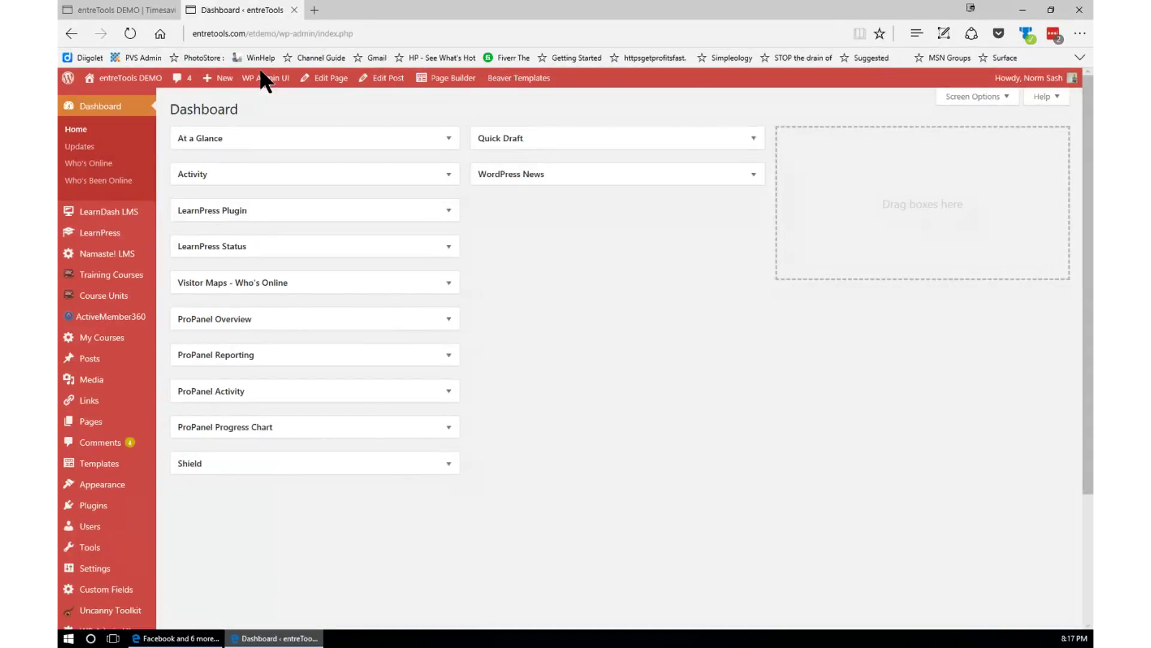
Open the LearnDash course "Working with BeaverBuilder" published 2017/02/12 for editing
mouse_move(93, 216)
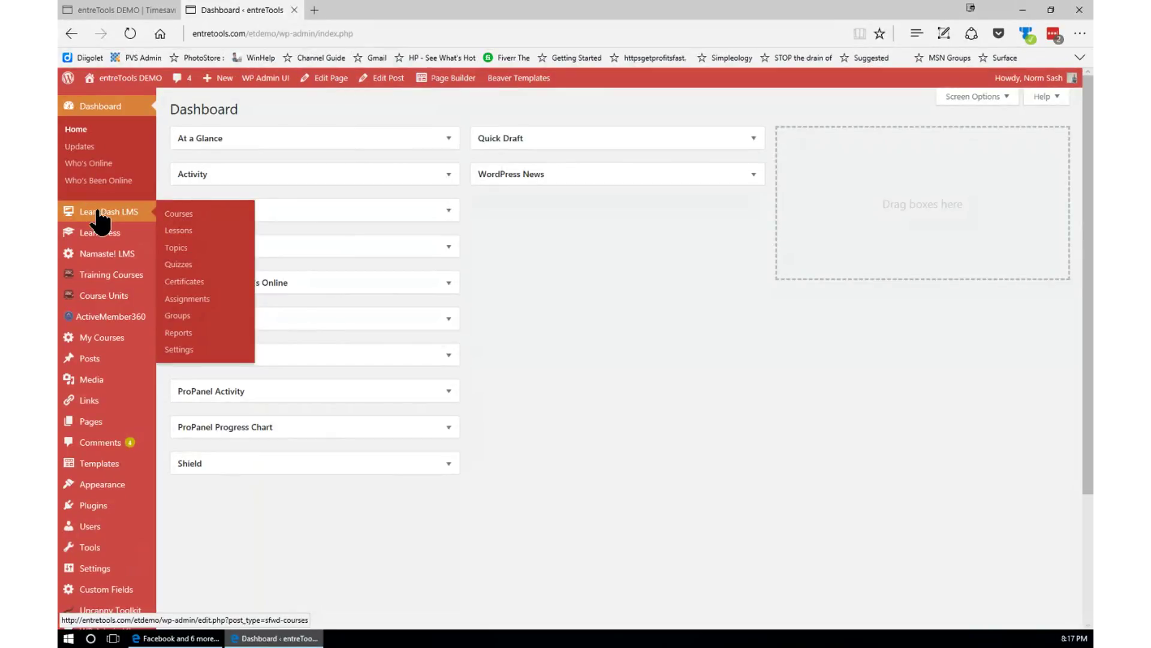
left_click(183, 215)
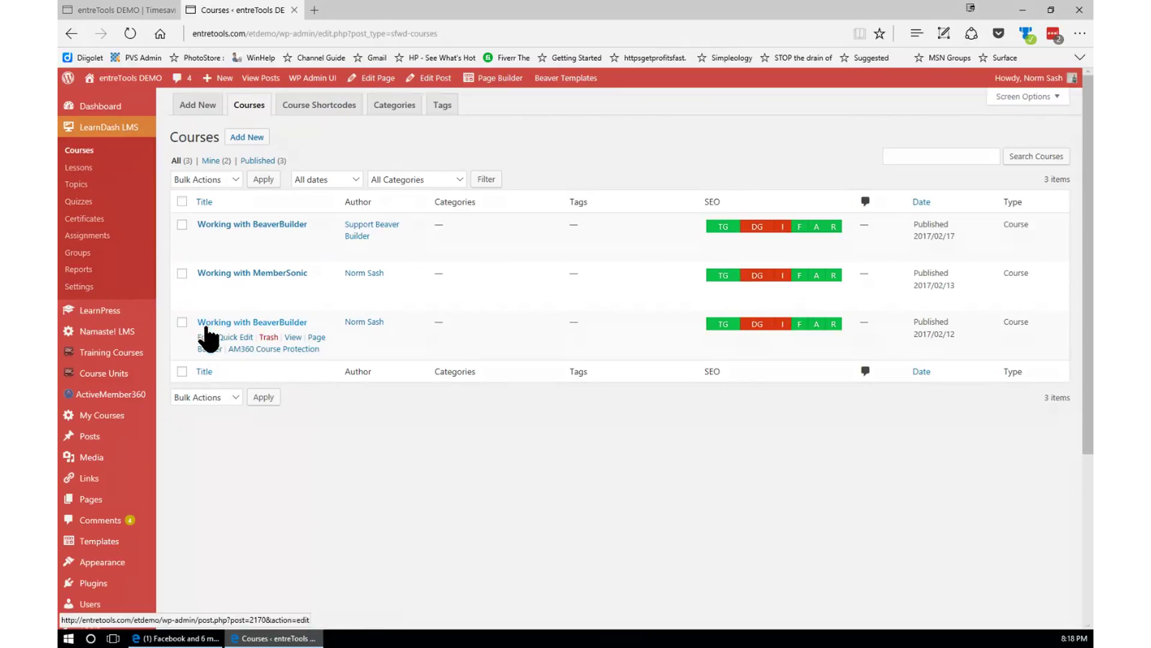
left_click(204, 338)
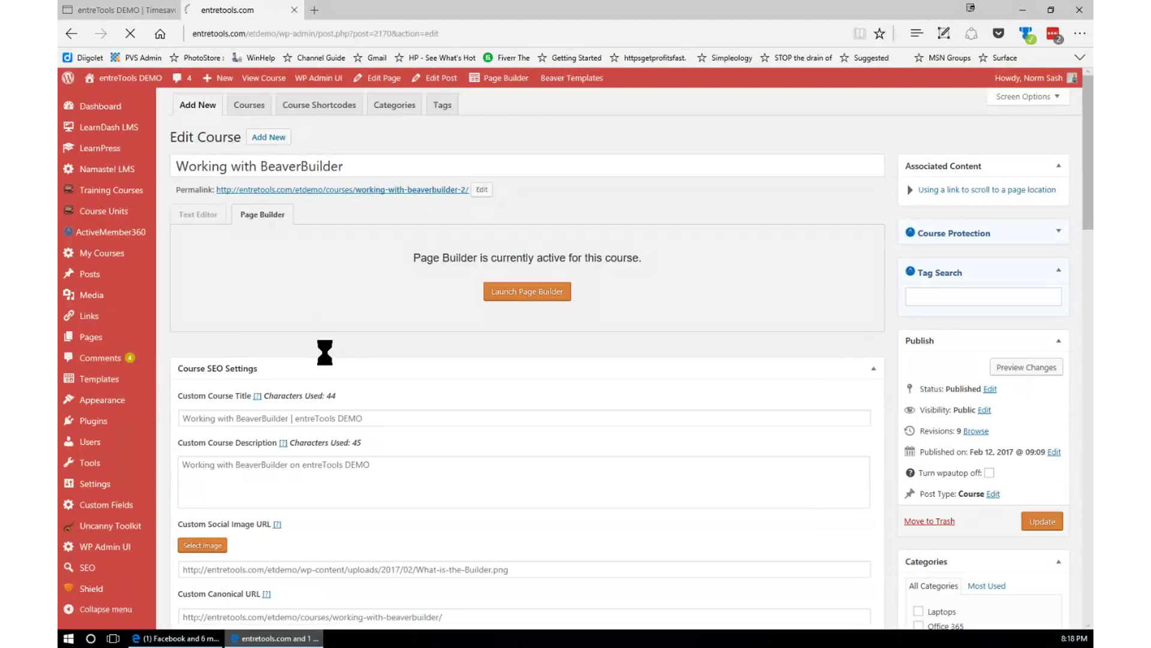
Review the course's SEO settings, excerpt, price type, lesson sorting, prerequisites, certificate and AM360 options
scroll(336, 353, "down", 3)
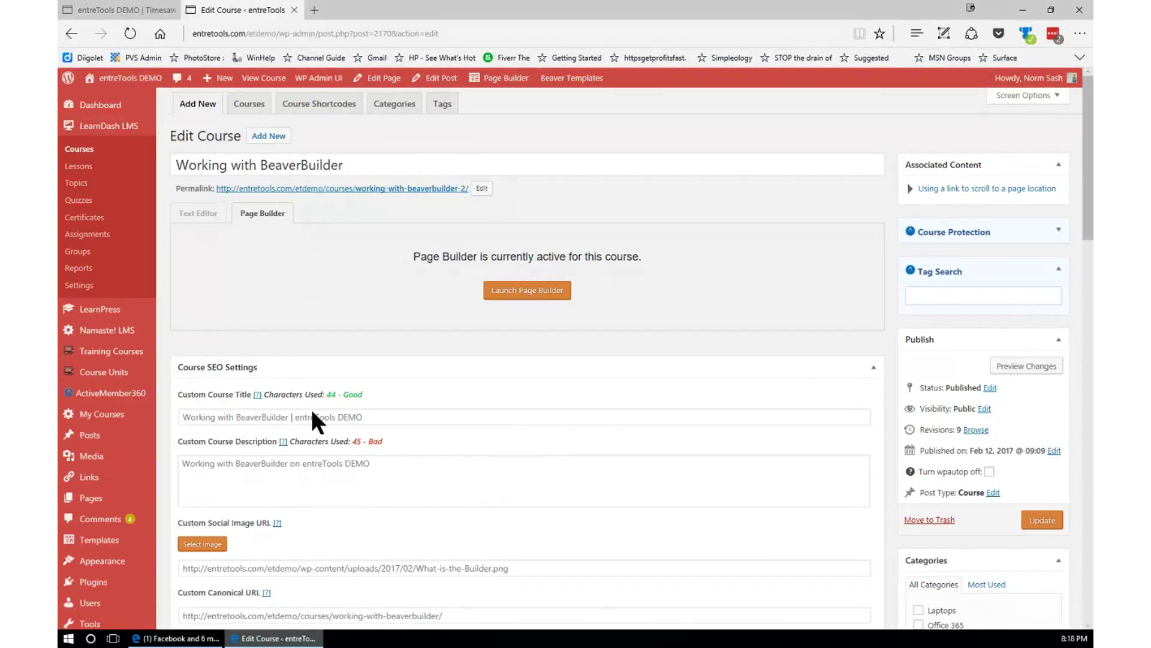
scroll(312, 413, "down", 3)
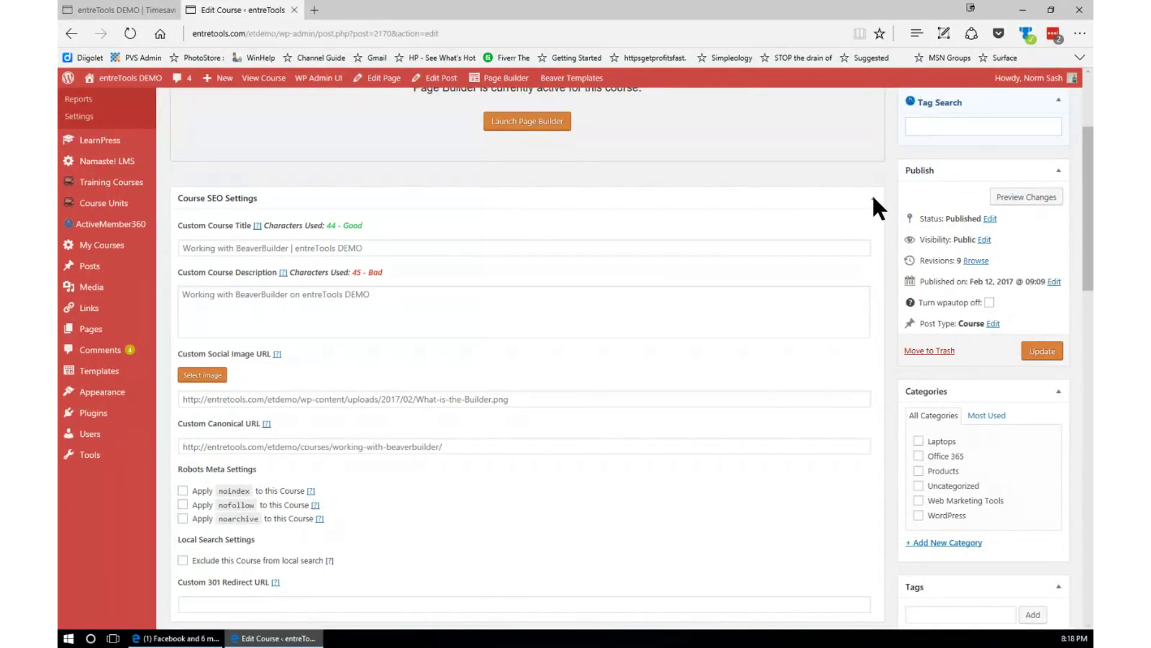
scroll(431, 378, "down", 5)
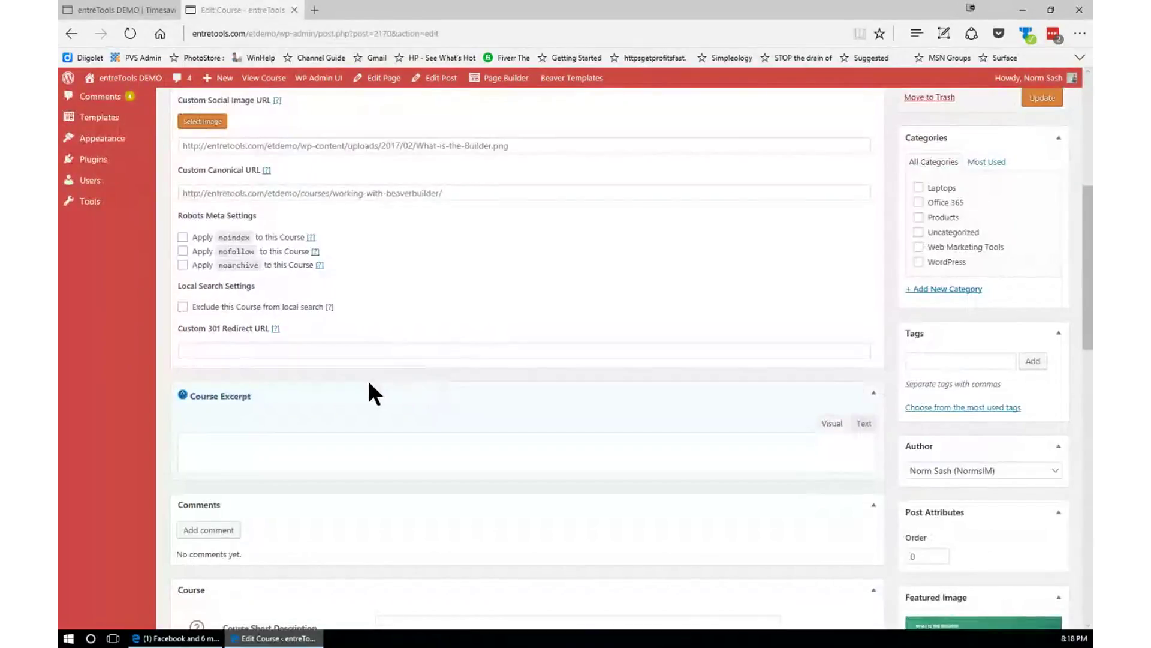
scroll(369, 379, "down", 2)
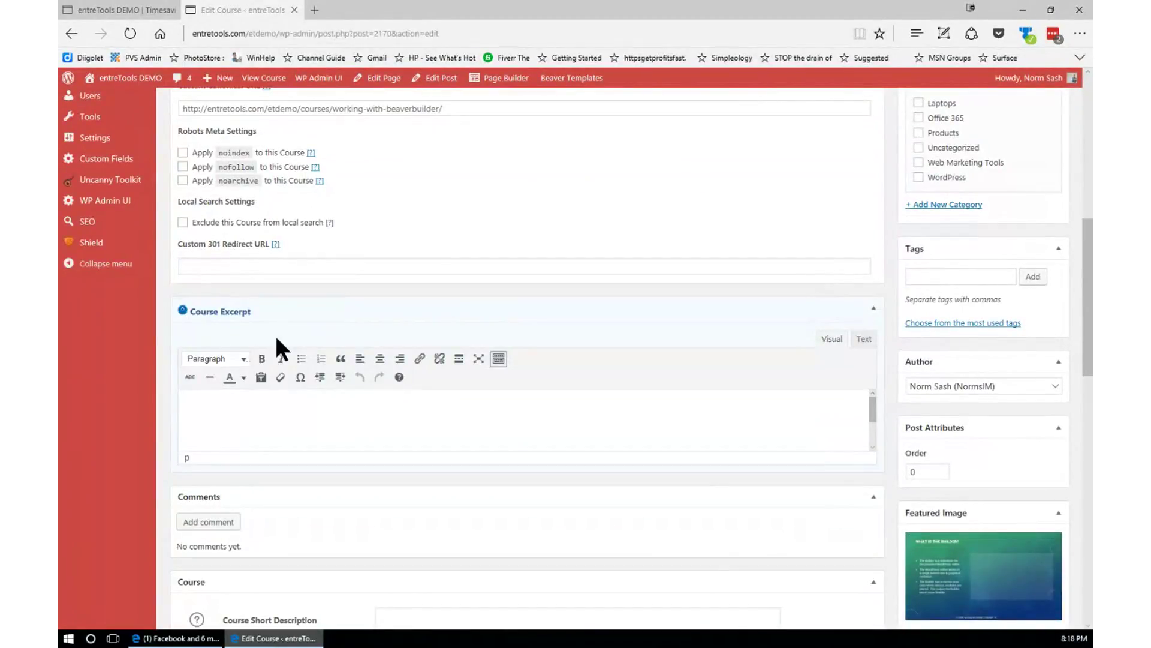
scroll(267, 396, "up", 7)
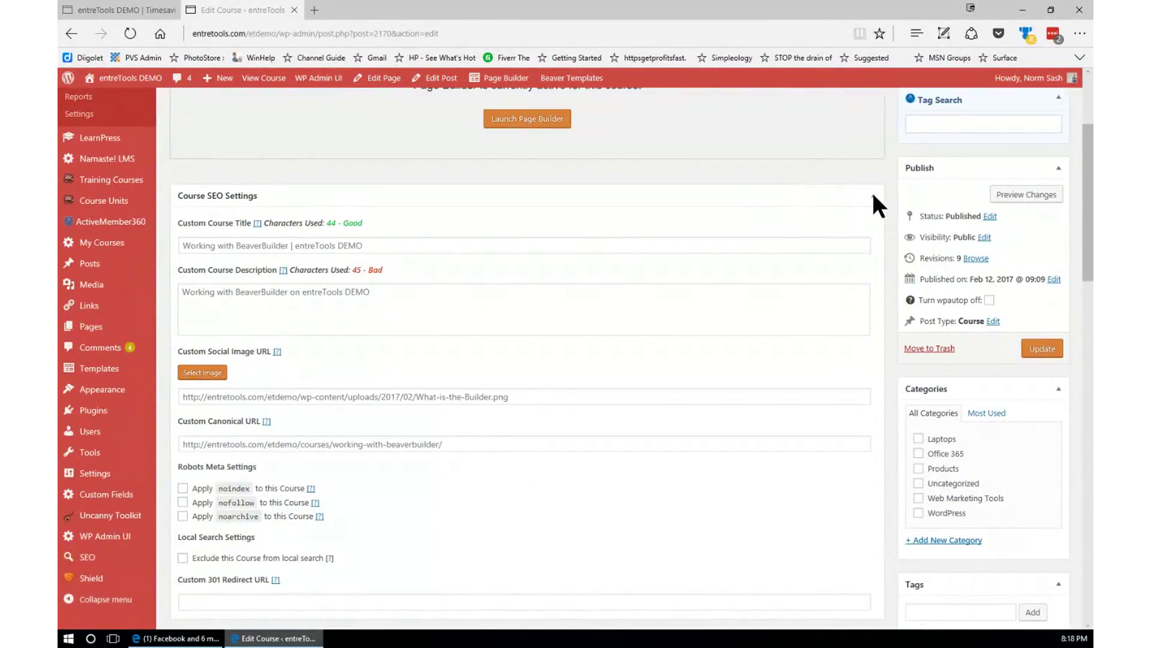
scroll(452, 409, "down", 1)
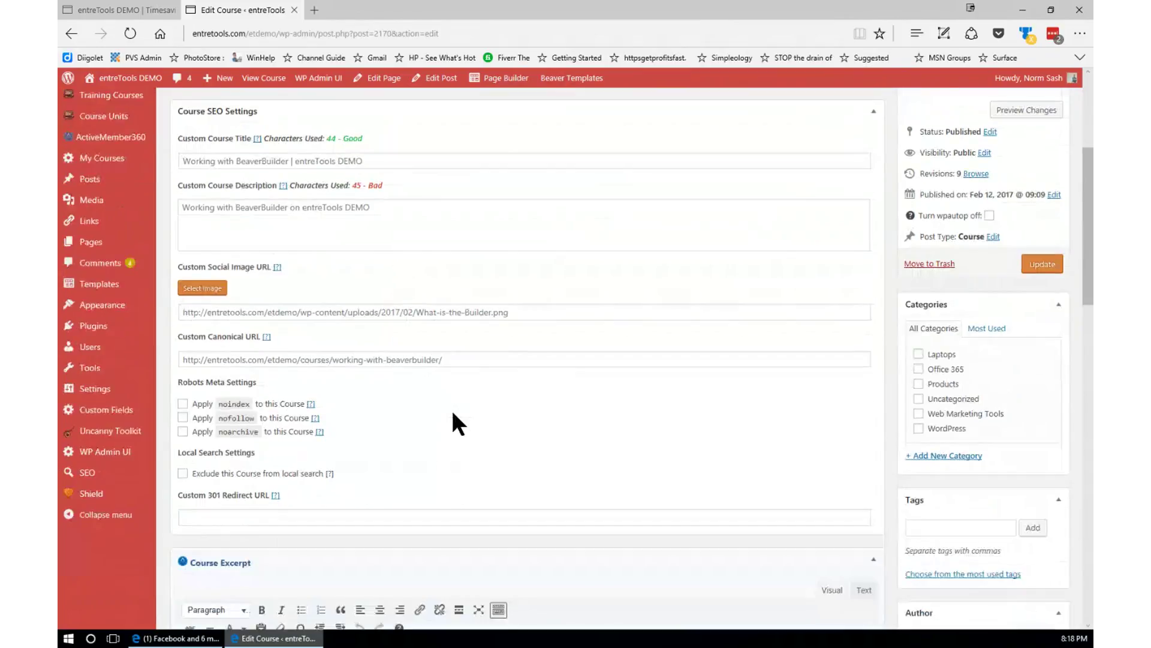
scroll(452, 409, "down", 7)
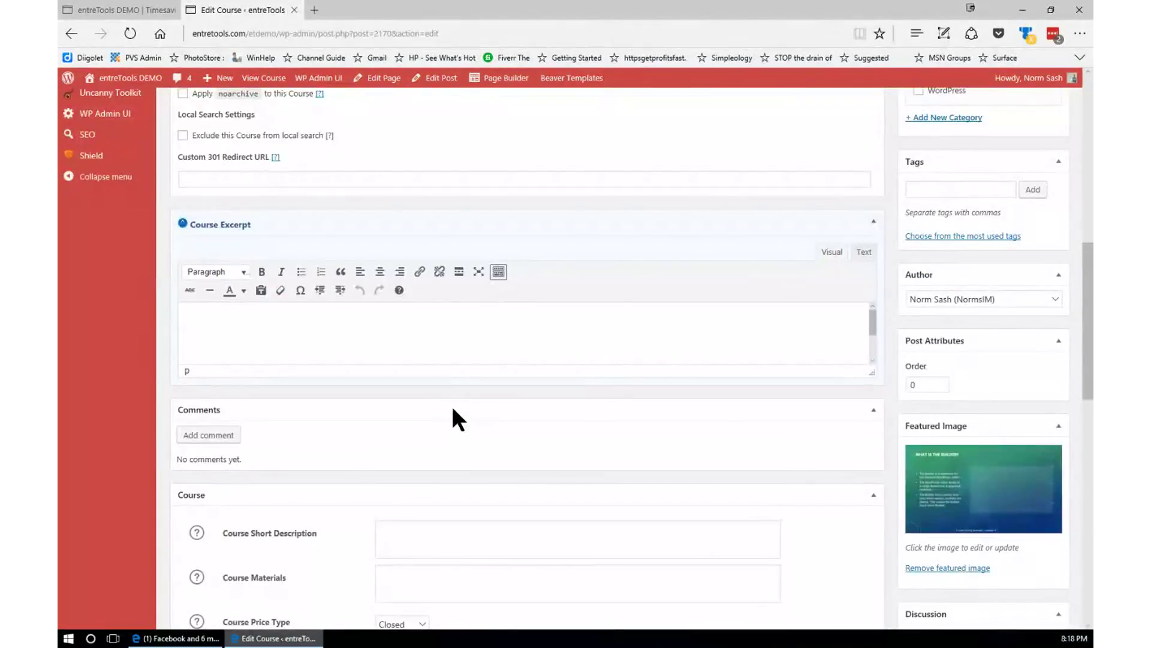
scroll(452, 409, "down", 3)
scroll(454, 414, "down", 2)
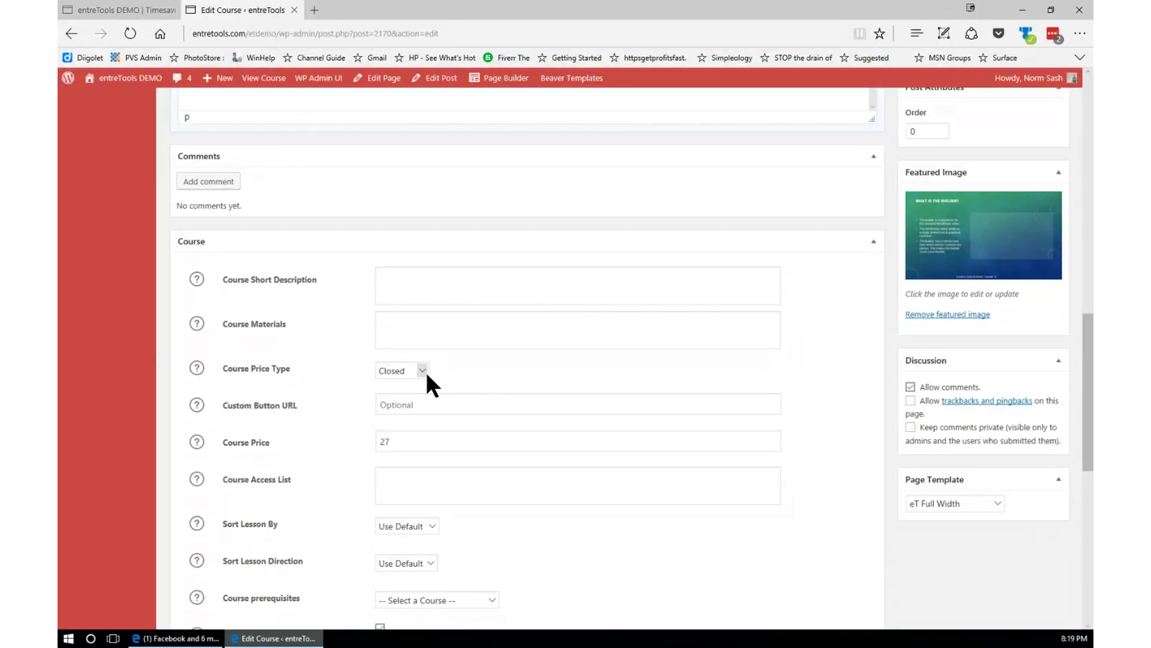
scroll(443, 393, "down", 3)
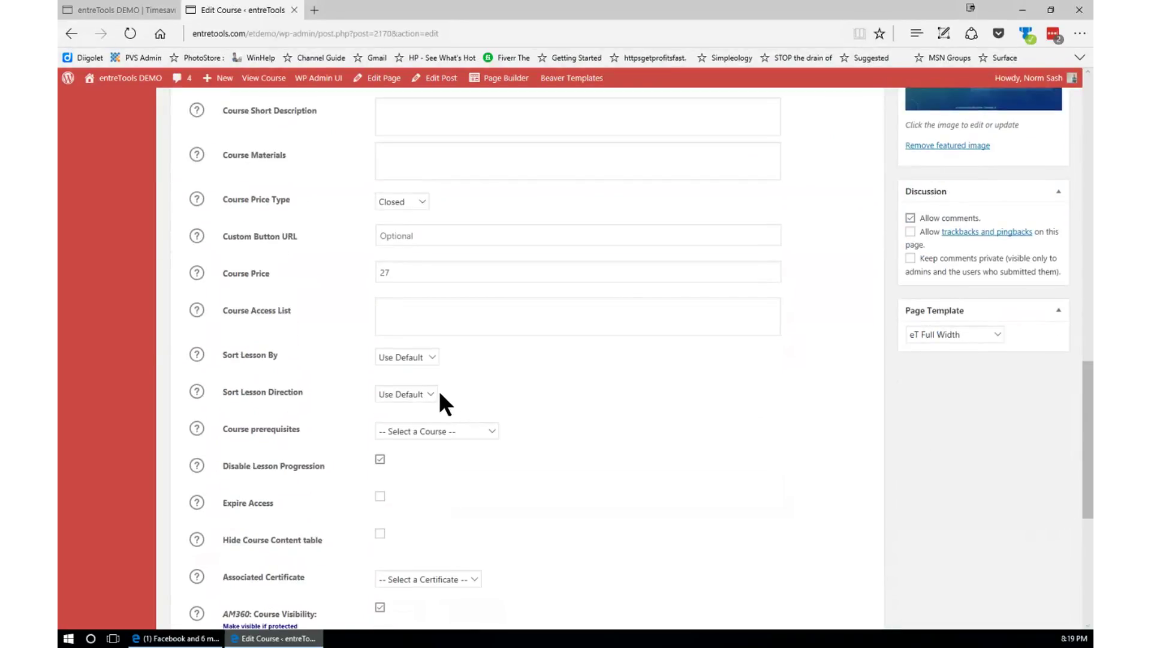
scroll(439, 390, "down", 2)
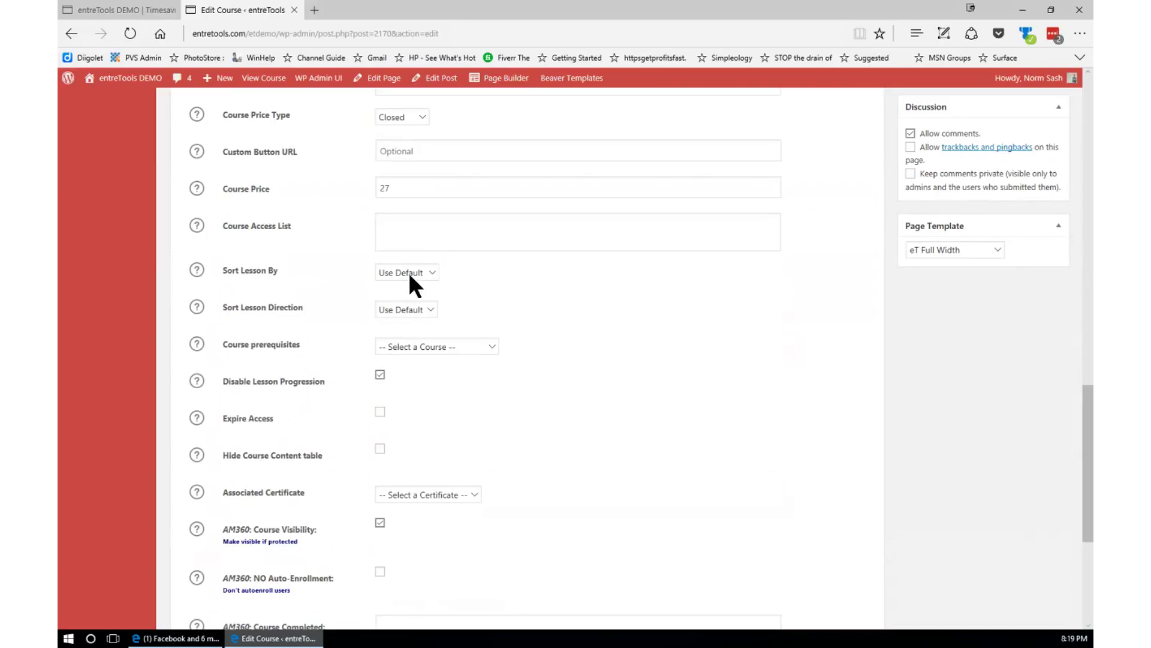
scroll(420, 399, "down", 3)
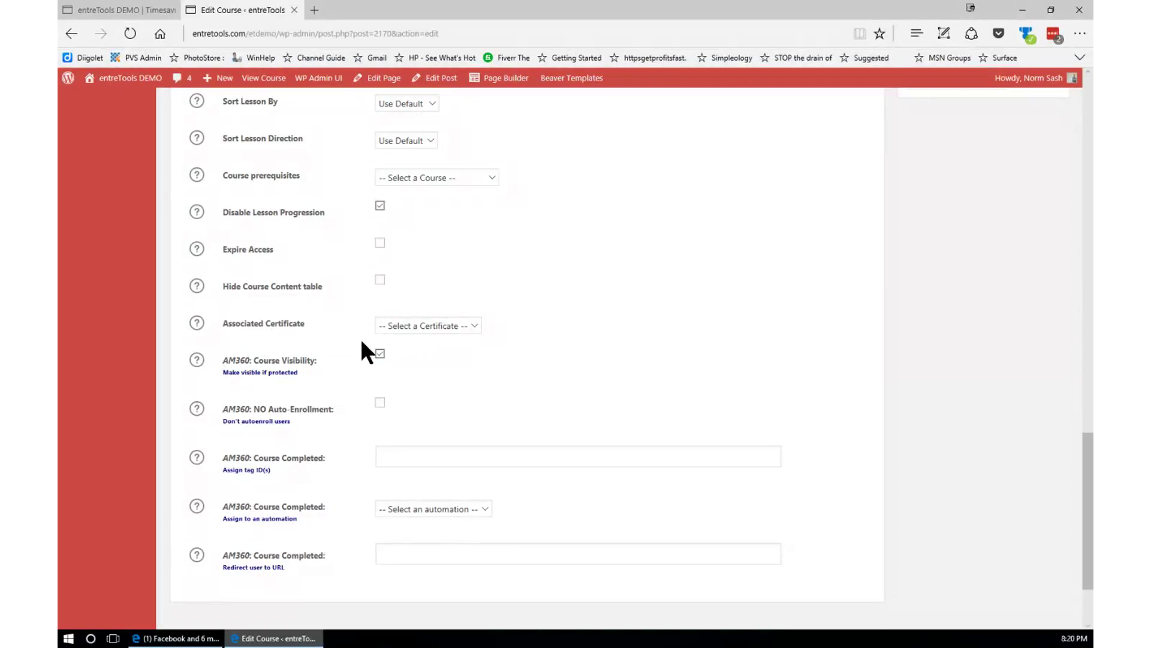
Launch the Page Builder for the "Working with BeaverBuilder" course
scroll(351, 422, "up", 3)
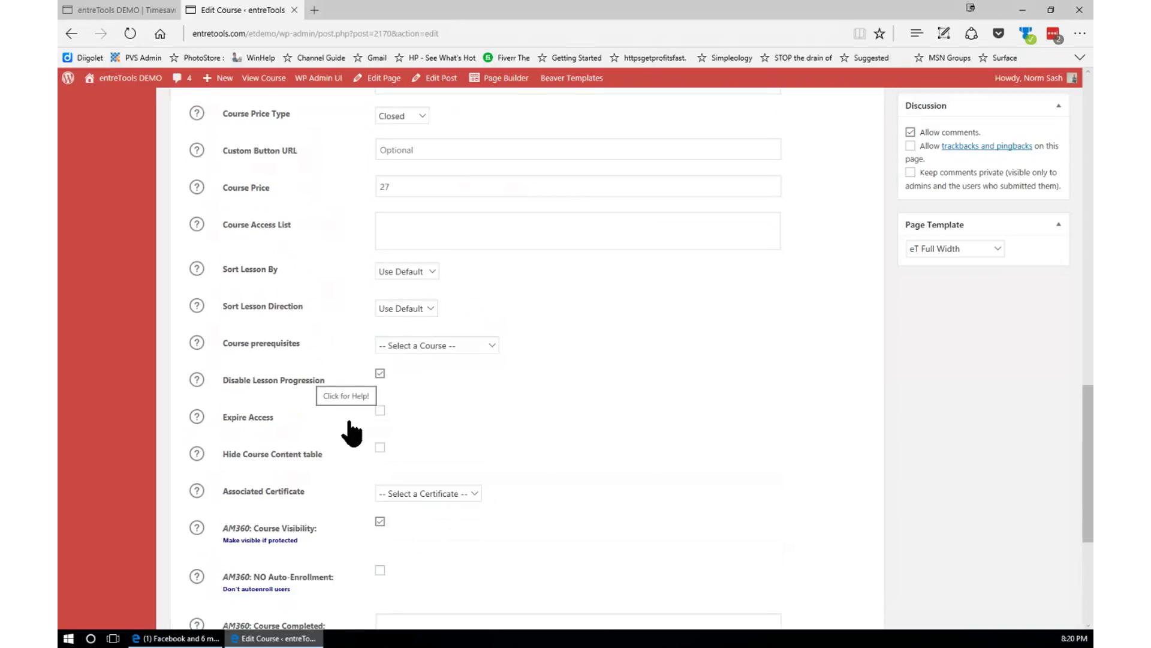
scroll(356, 443, "up", 15)
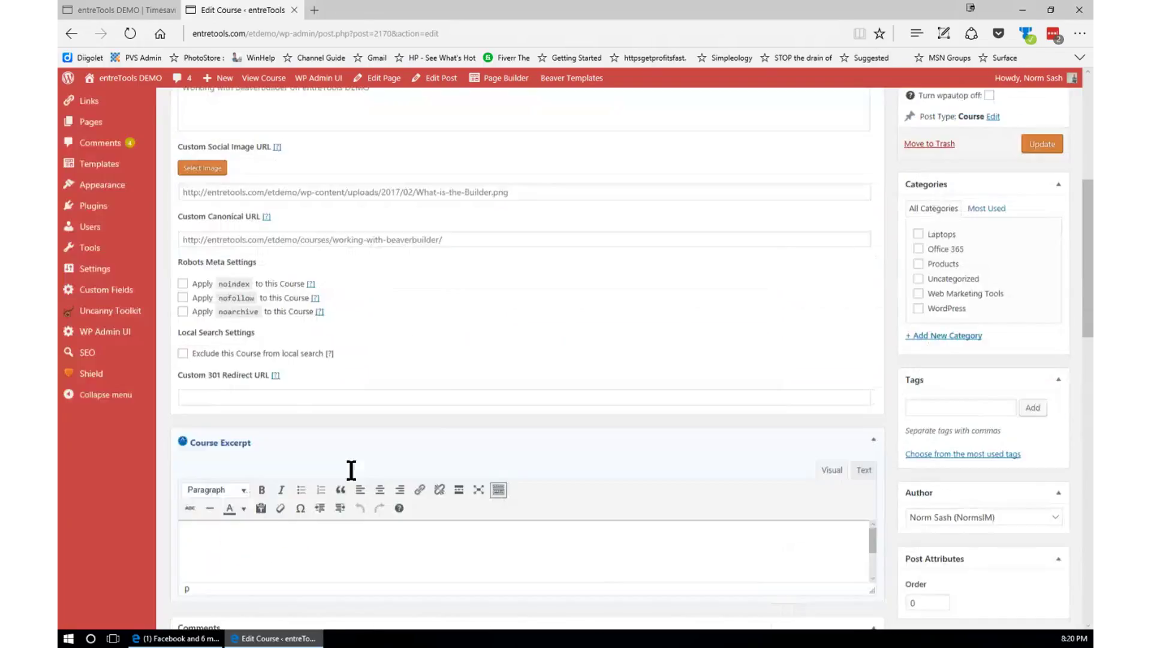
scroll(326, 294, "up", 3)
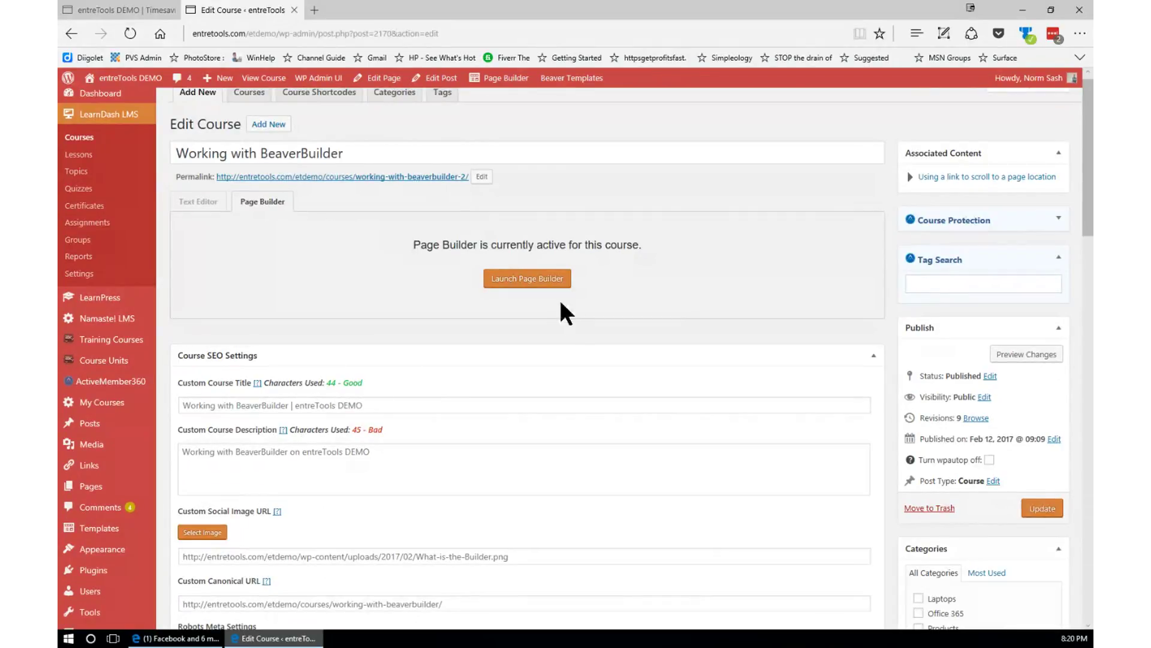
left_click(544, 285)
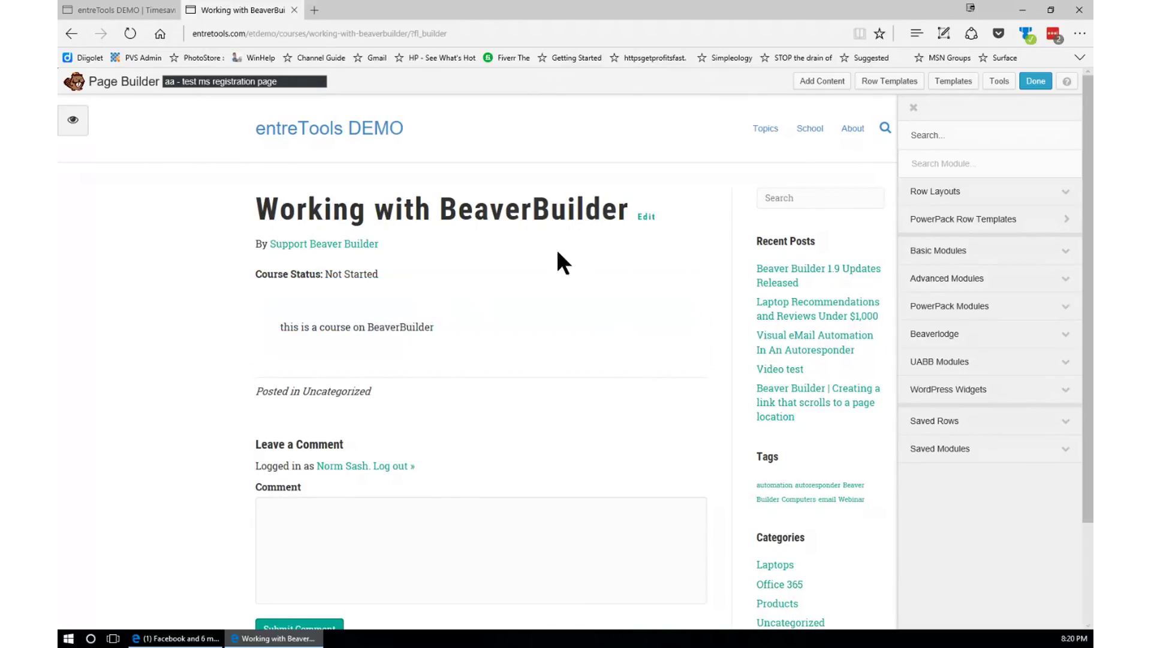
Replace the course page's existing layout with the MotorCity template from the Landing Pages templates
left_click(954, 84)
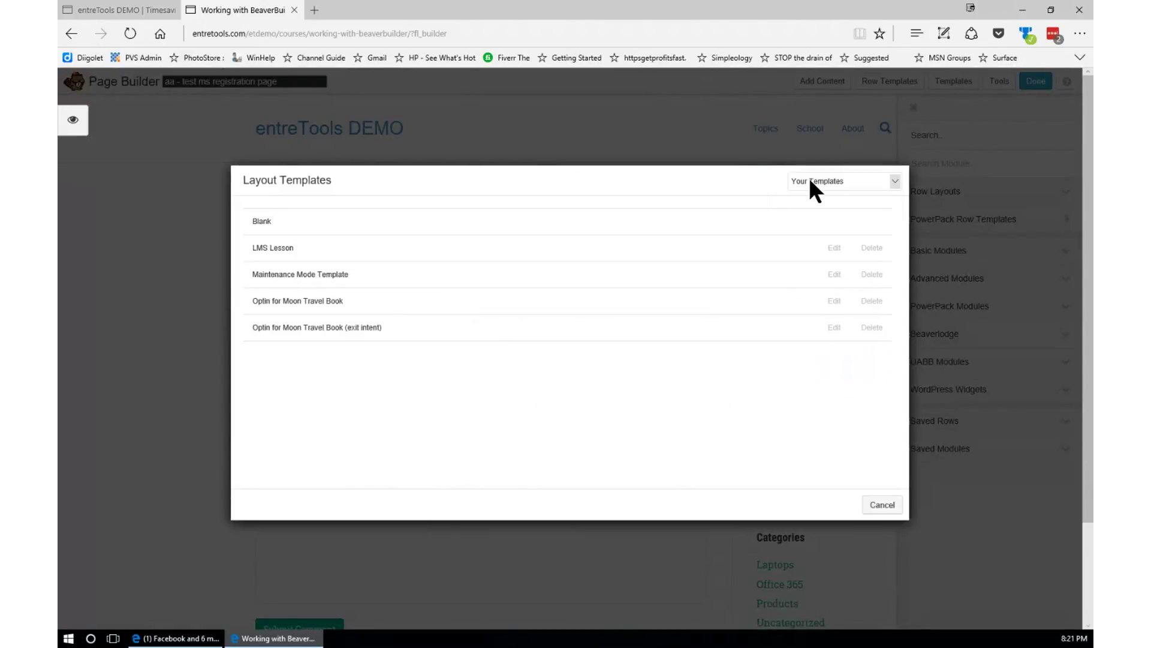
left_click(829, 169)
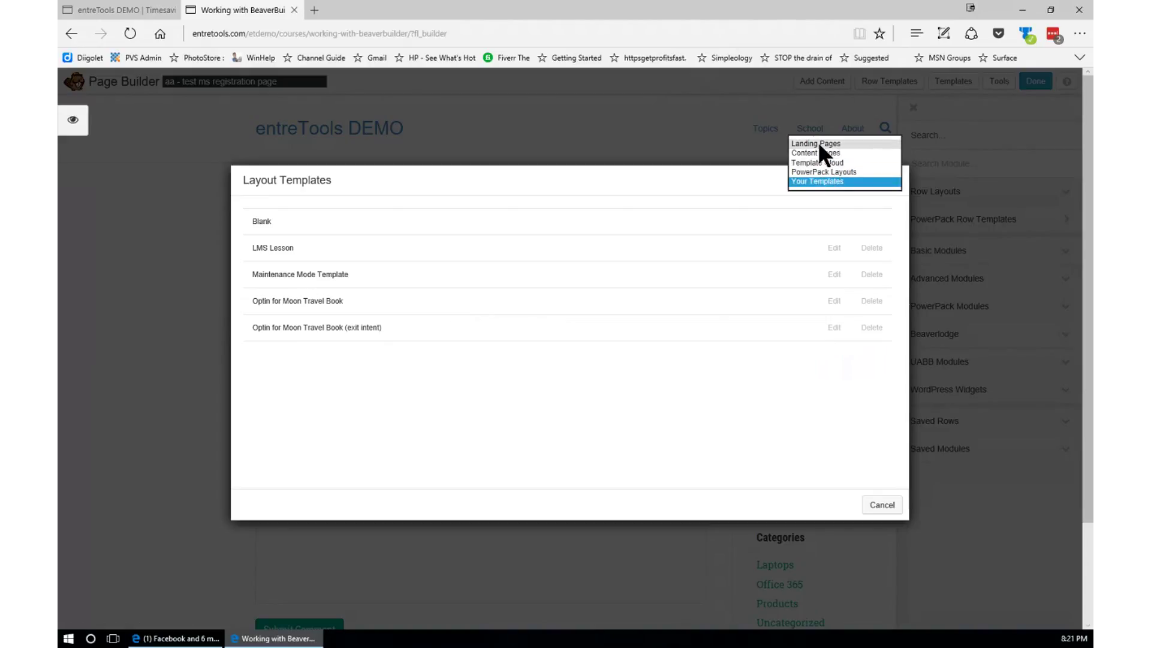
left_click(818, 143)
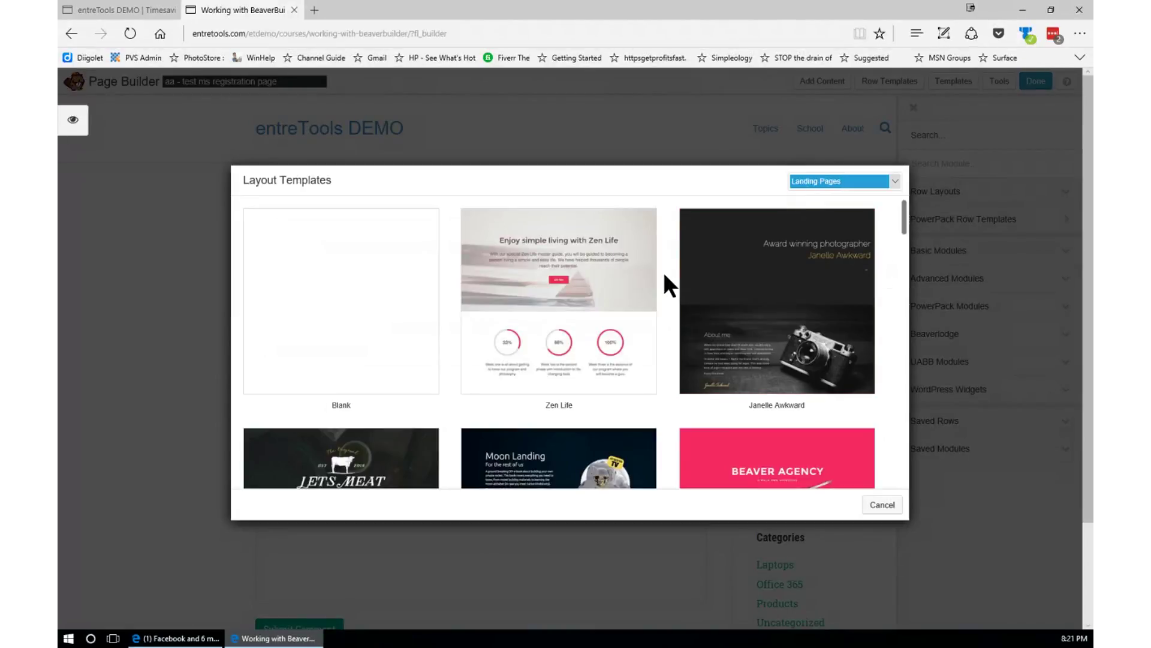
scroll(740, 333, "down", 6)
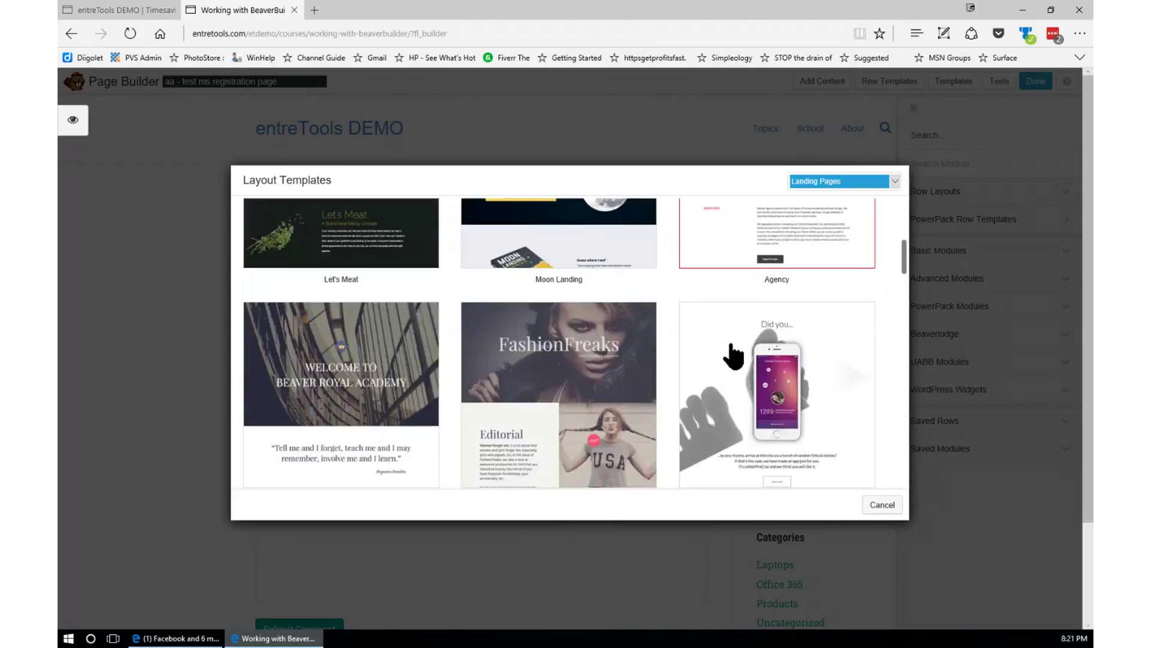
scroll(733, 357, "down", 4)
scroll(710, 360, "down", 2)
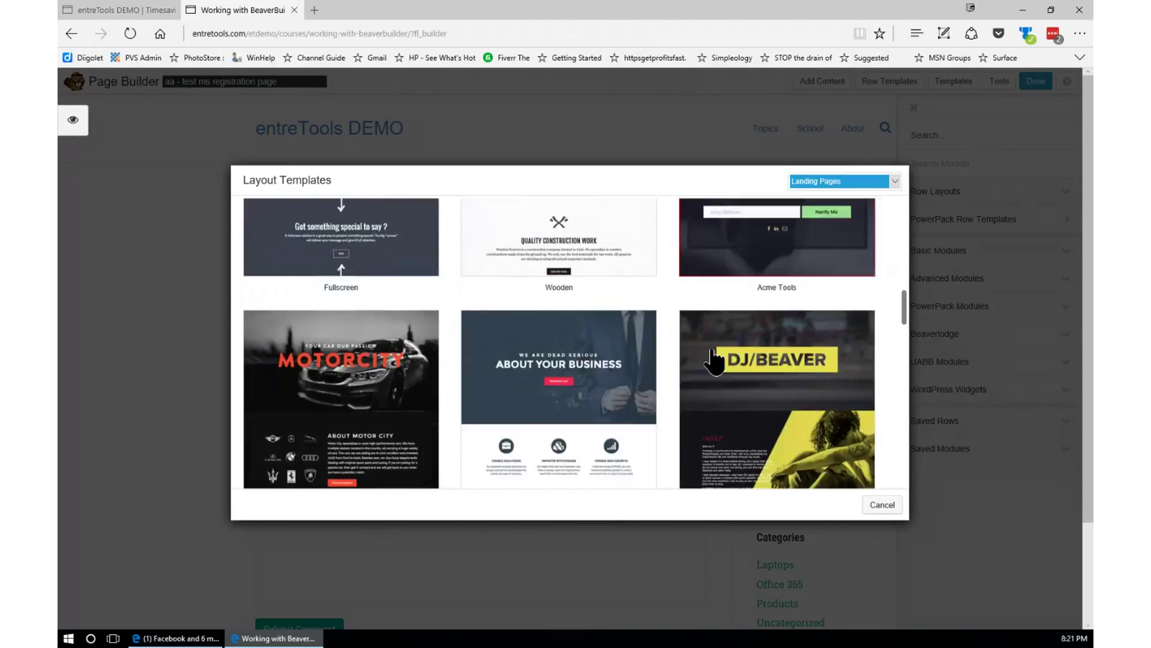
left_click(359, 329)
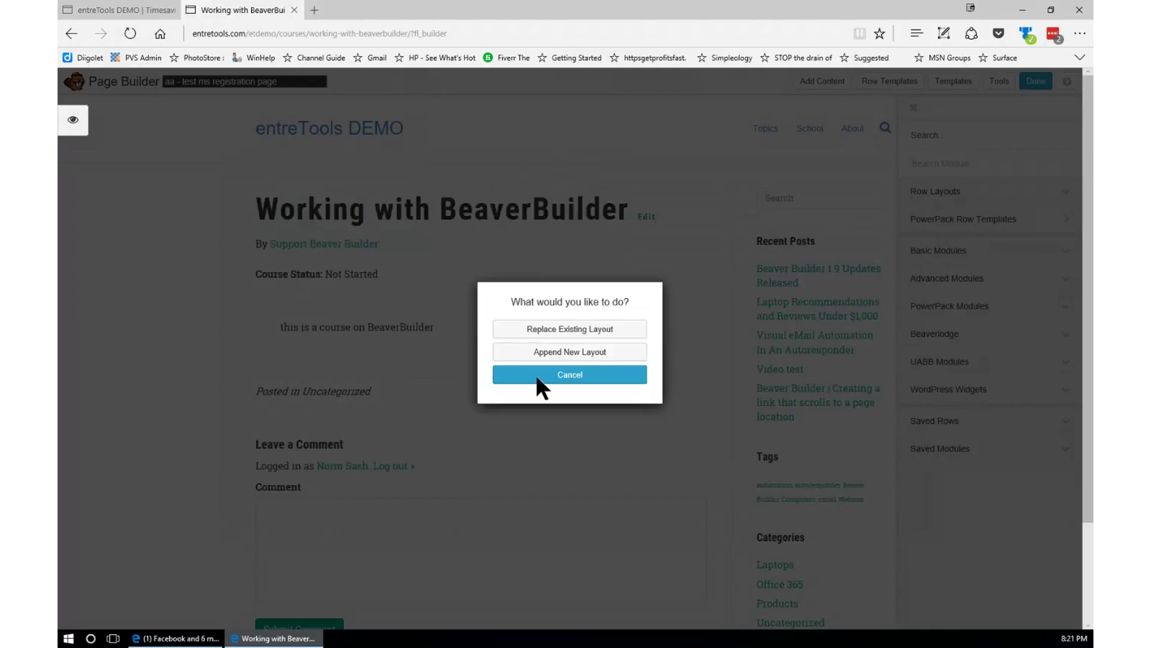
left_click(543, 330)
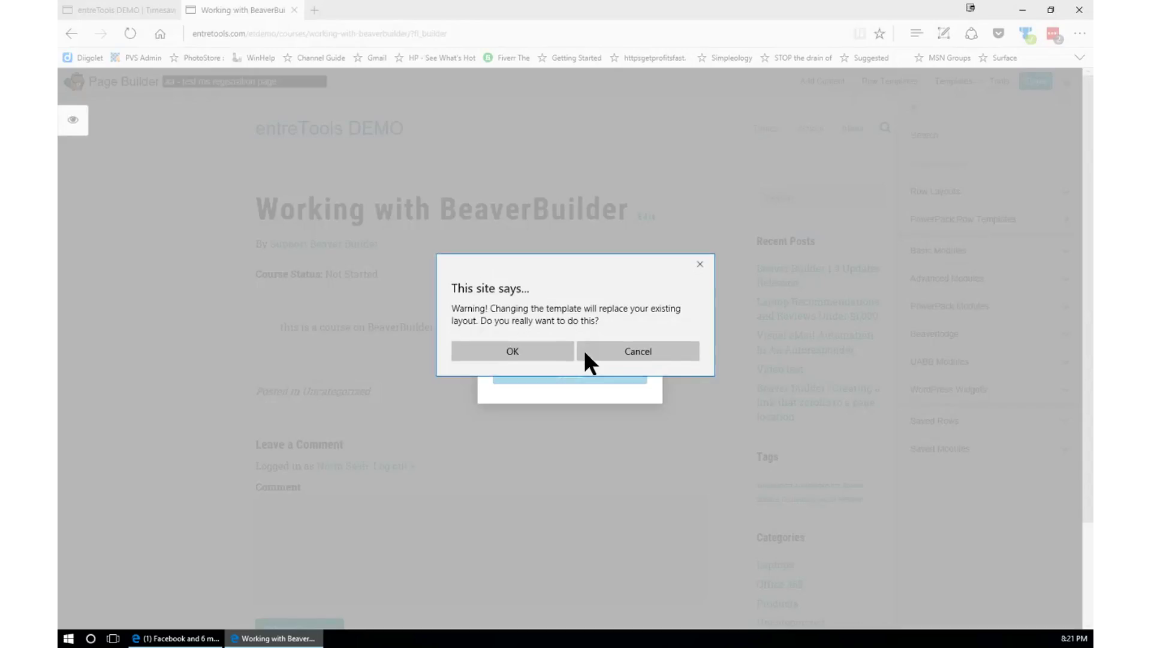
left_click(544, 349)
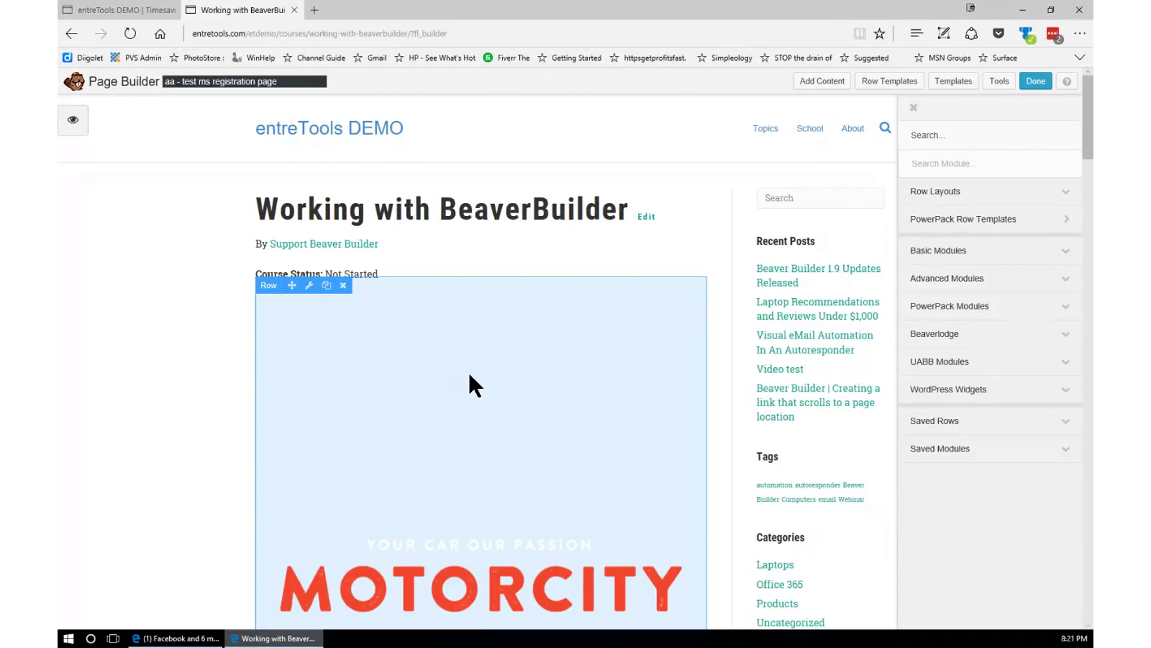
Look through the sections of the applied MotorCity layout on the course page
scroll(470, 372, "down", 8)
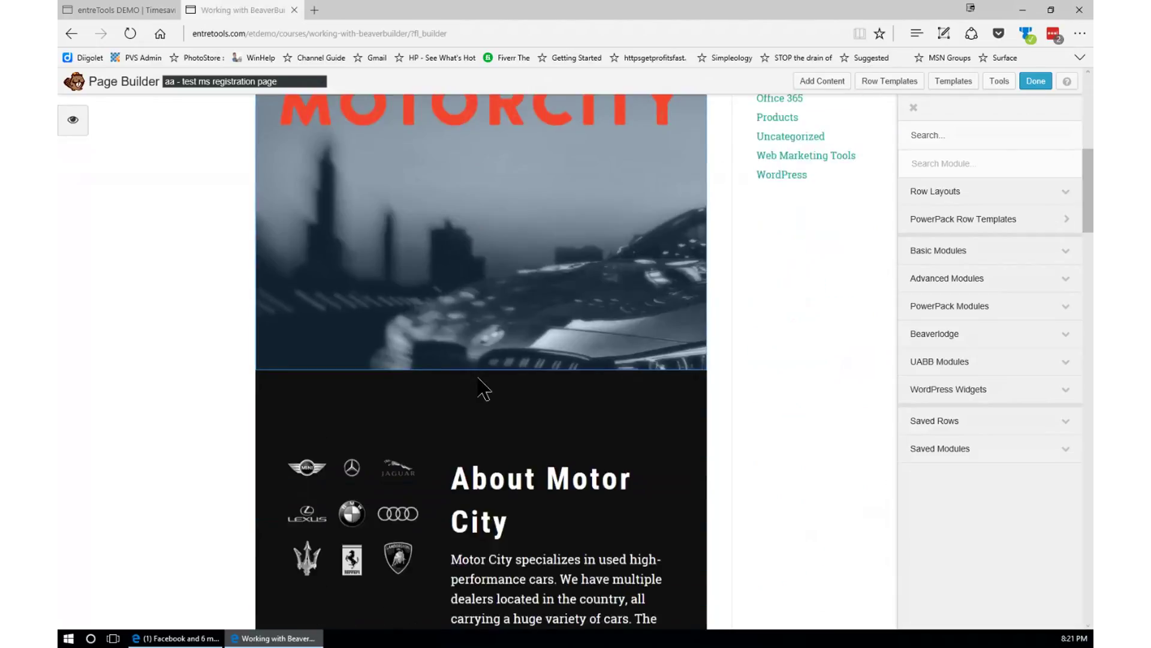
scroll(478, 378, "down", 12)
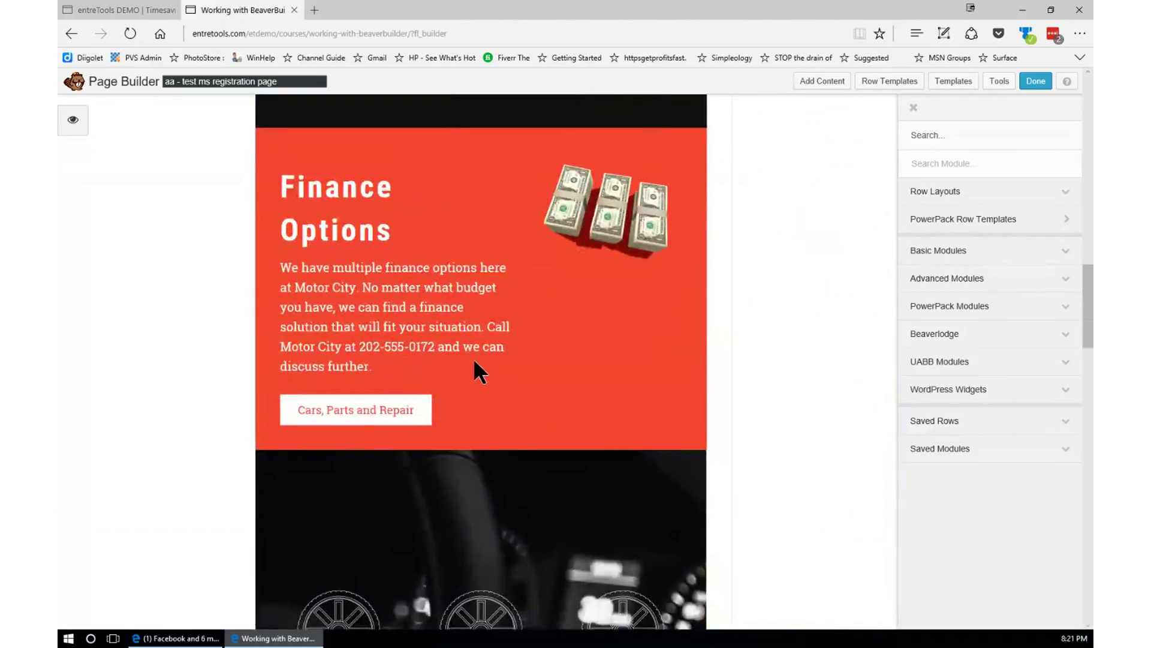
scroll(475, 361, "down", 10)
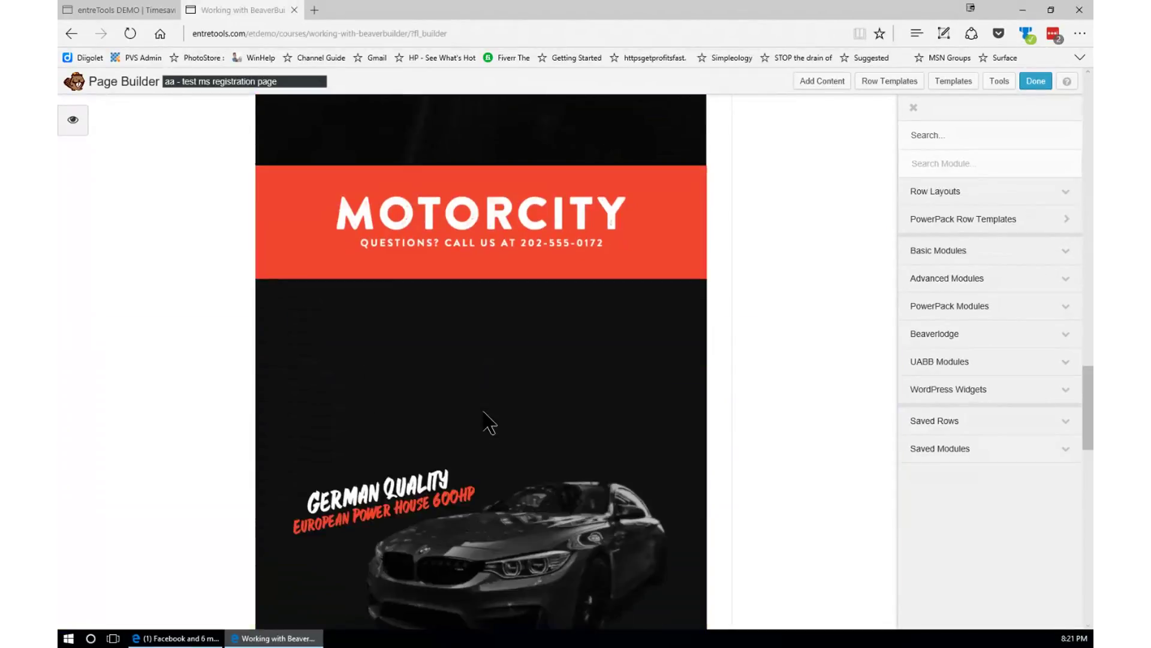
scroll(485, 412, "down", 4)
scroll(568, 386, "down", 4)
scroll(558, 391, "up", 6)
scroll(561, 401, "up", 20)
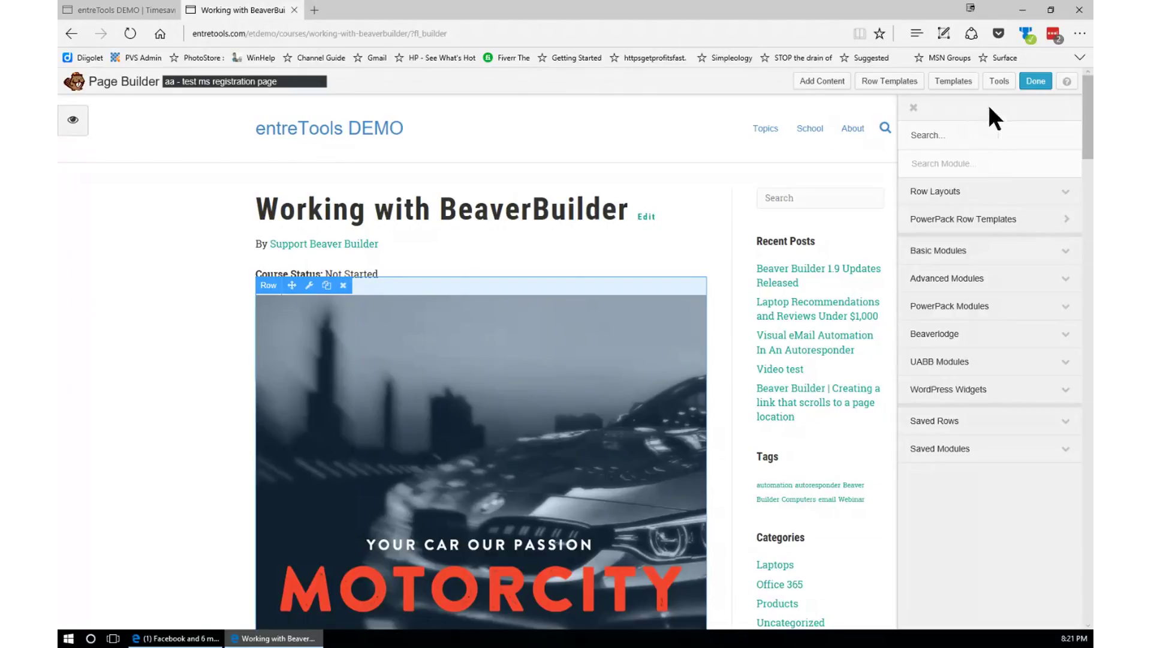
Close the module list, finish editing the MotorCity layout, and publish the changes to the course page
left_click(1045, 85)
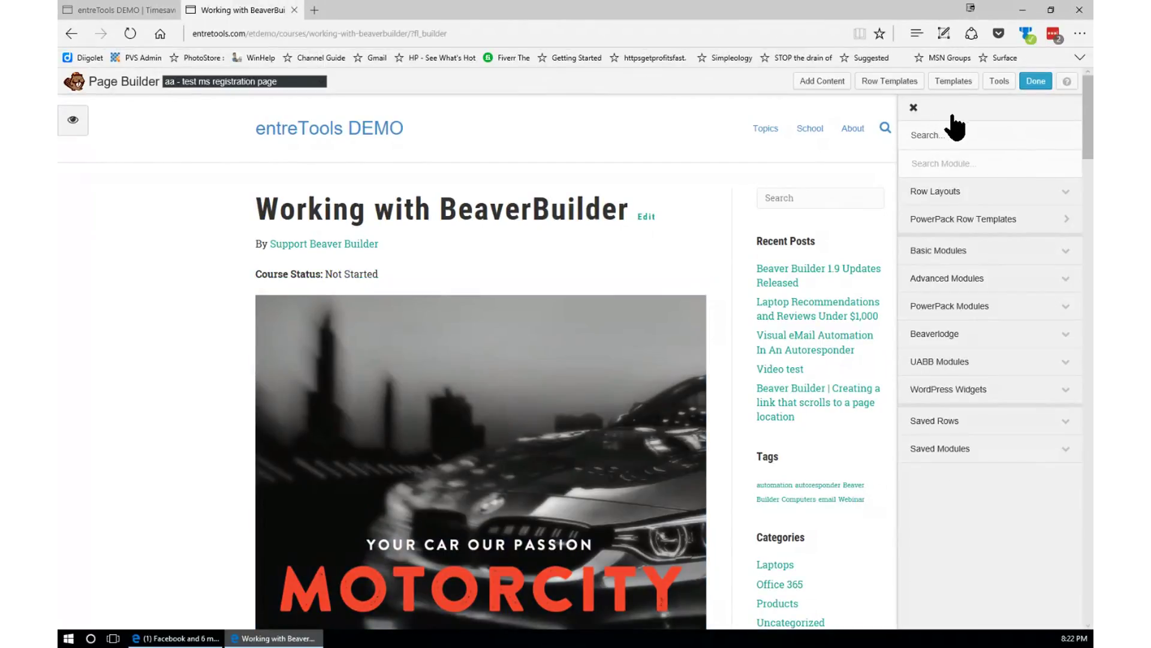
left_click(914, 108)
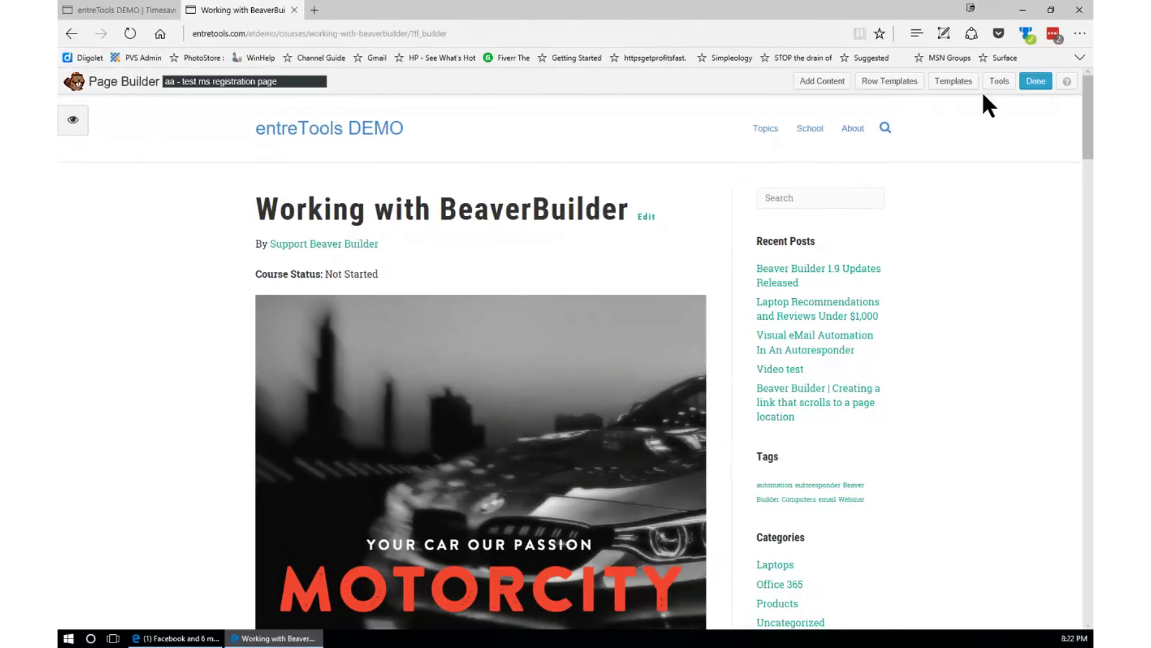
left_click(1034, 83)
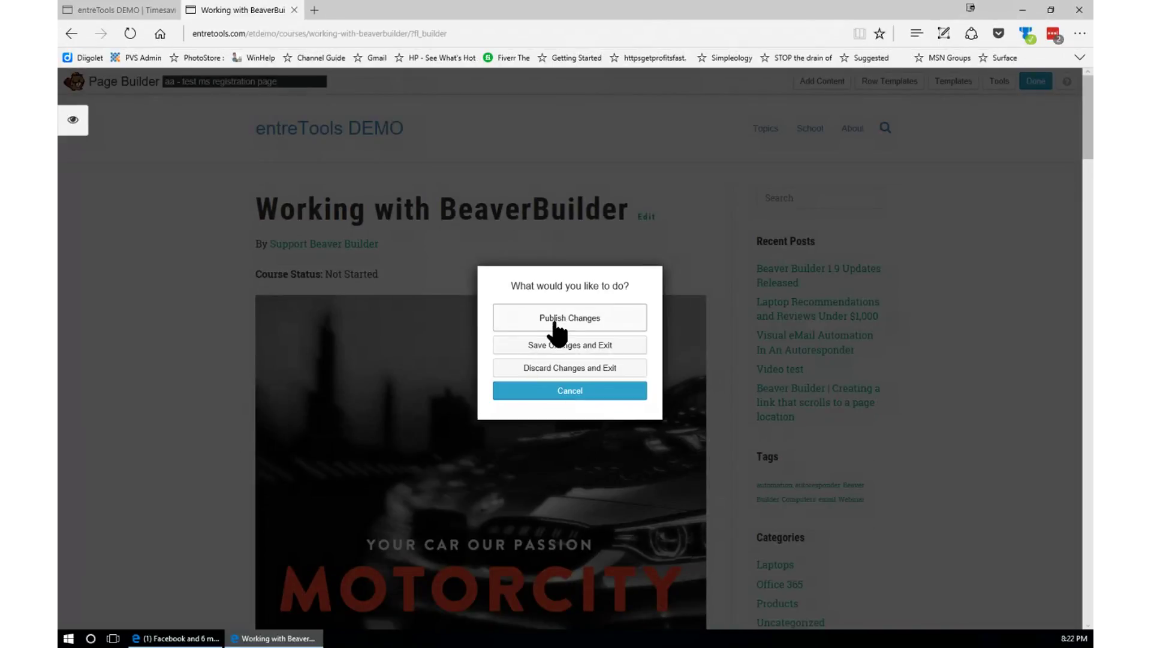
left_click(563, 320)
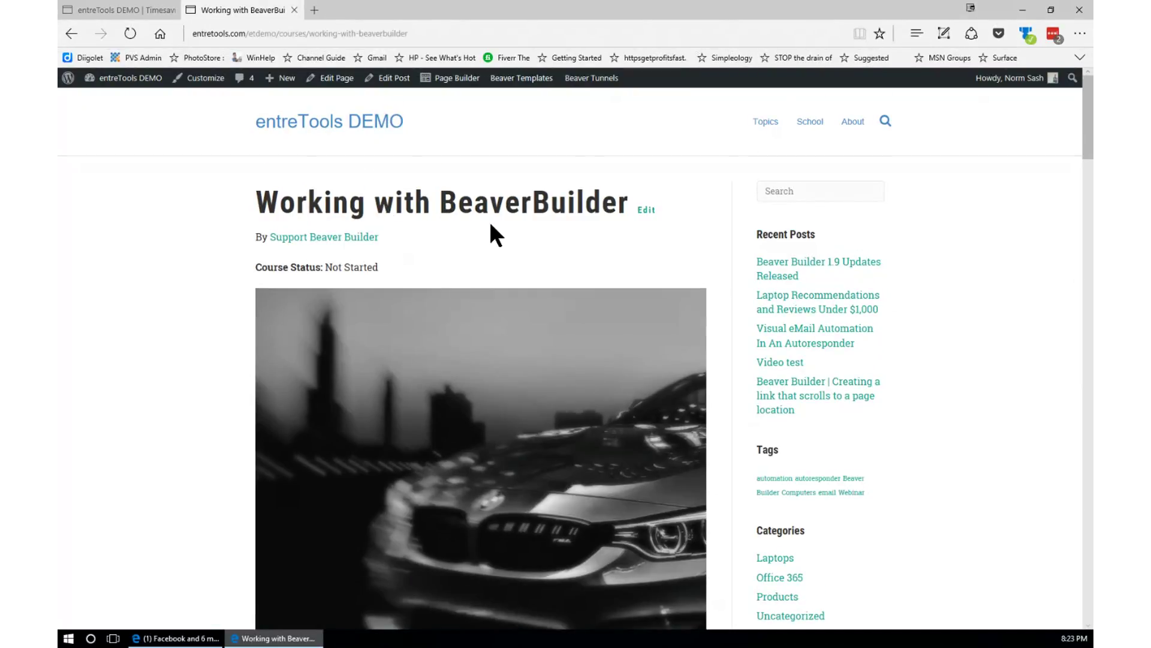
Look through the published "Working with BeaverBuilder" course page down to the MotorCity footer, and reload the page
scroll(491, 235, "down", 4)
scroll(537, 244, "down", 3)
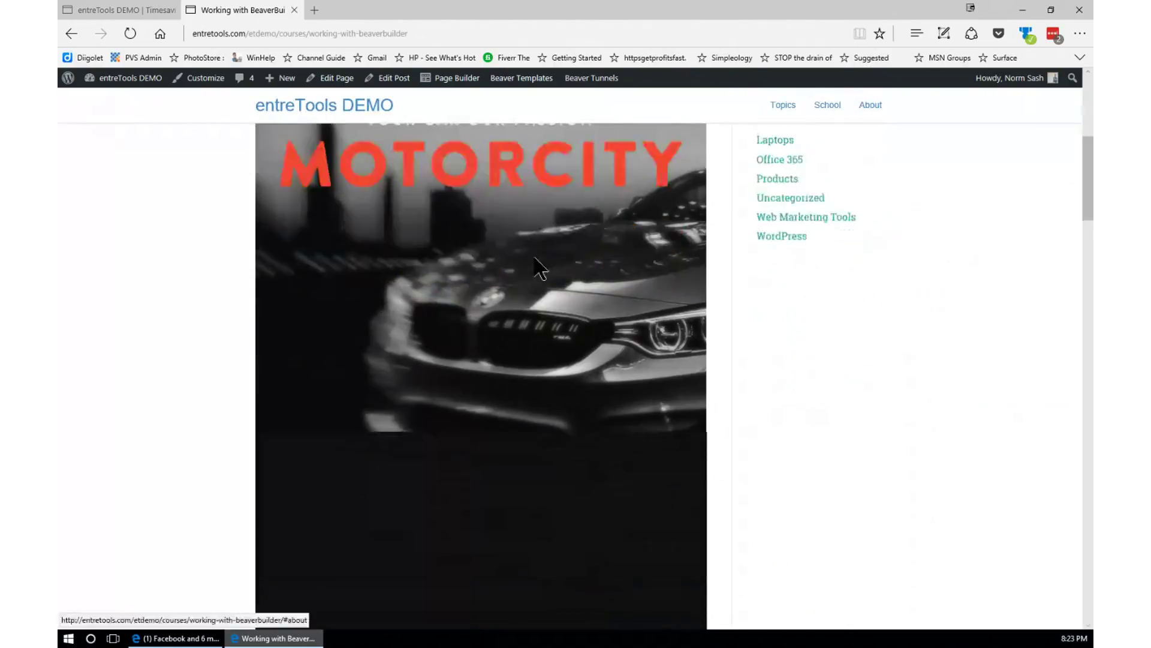
scroll(538, 268, "down", 8)
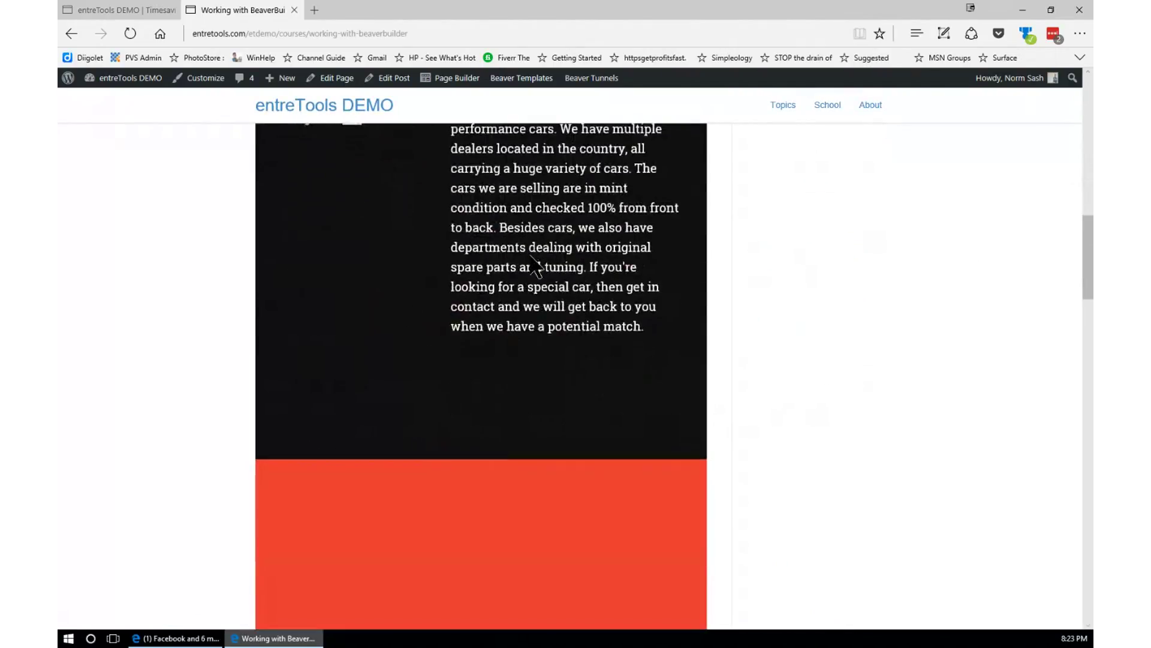
scroll(537, 268, "down", 10)
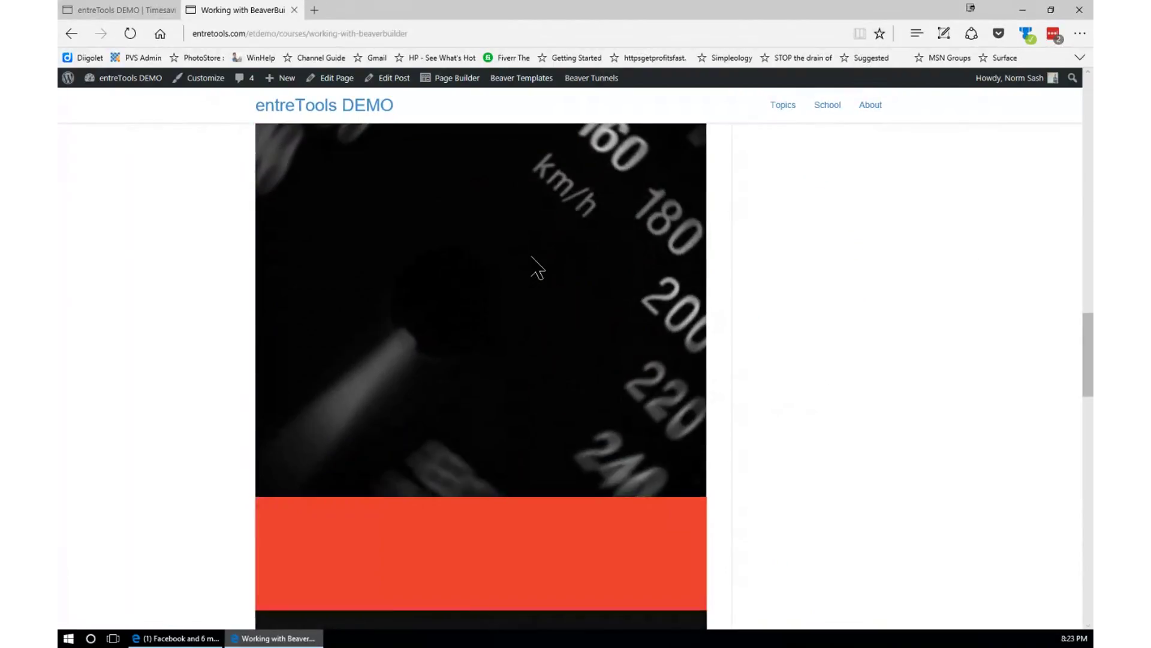
scroll(533, 258, "down", 4)
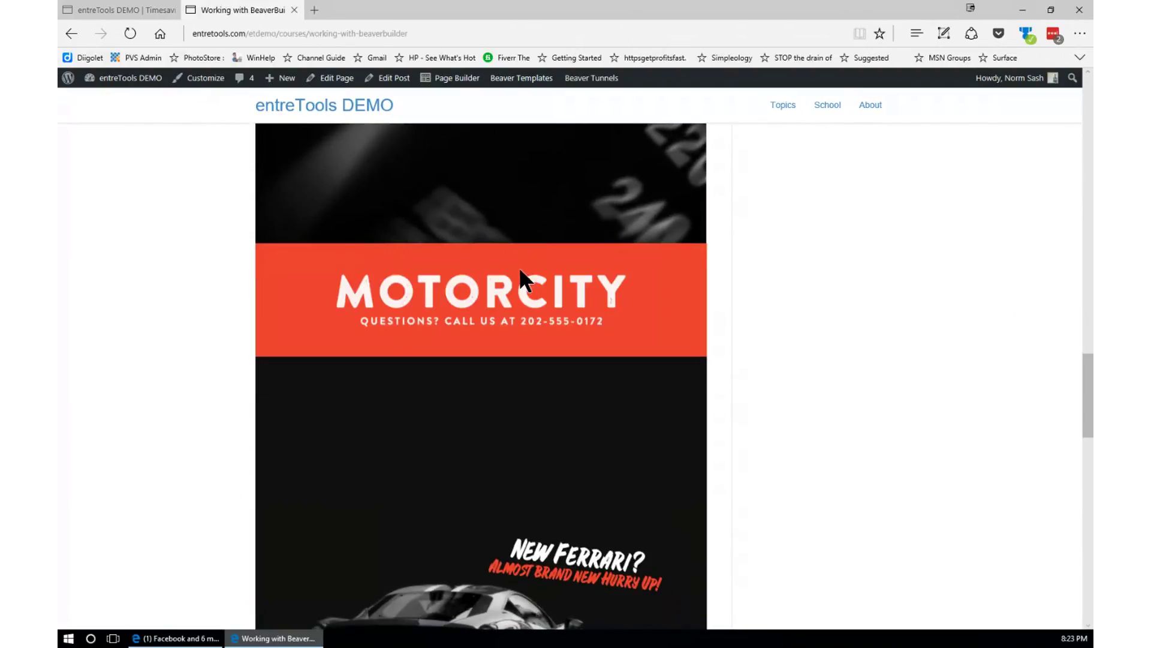
scroll(519, 267, "down", 8)
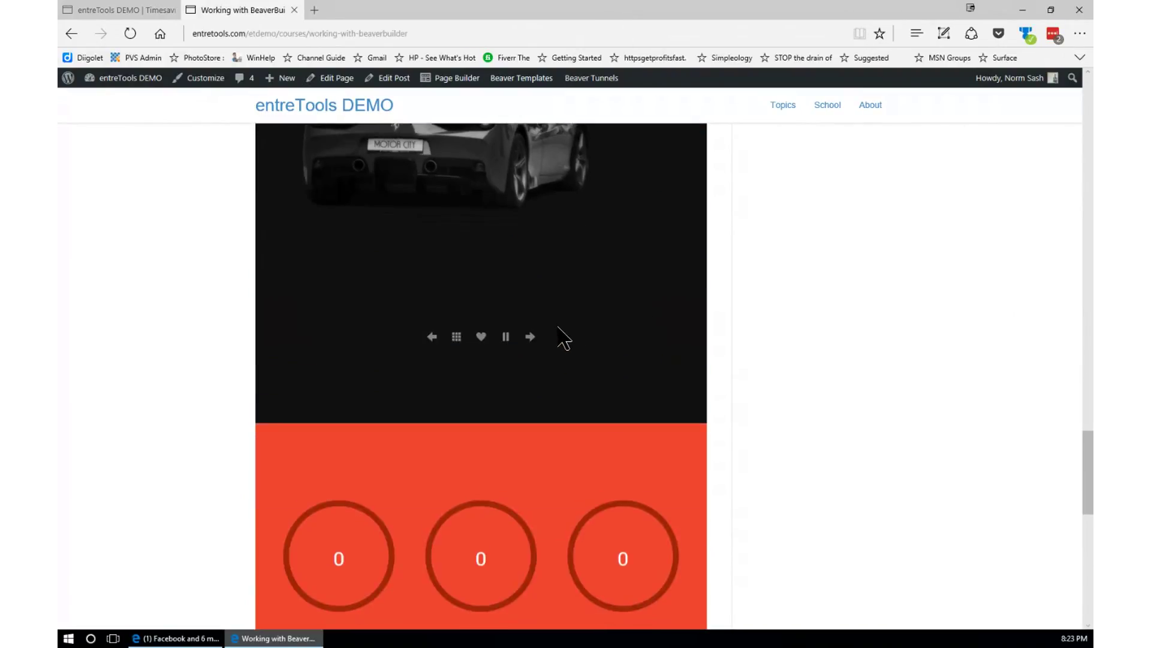
scroll(563, 332, "down", 10)
scroll(564, 361, "up", 6)
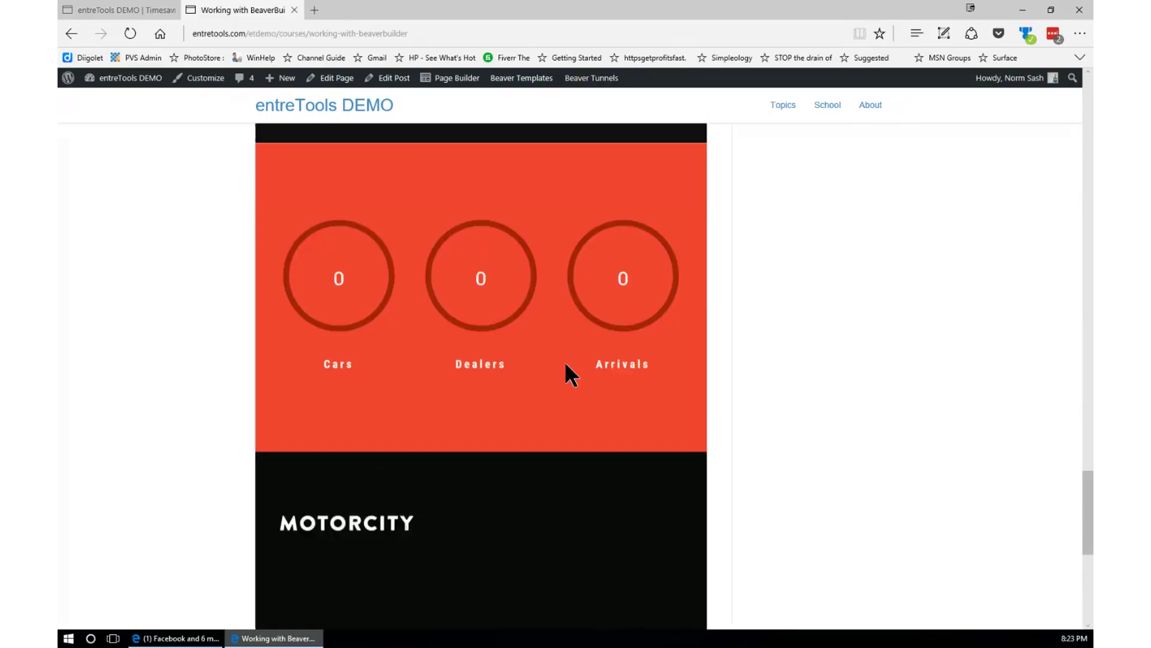
key("F5")
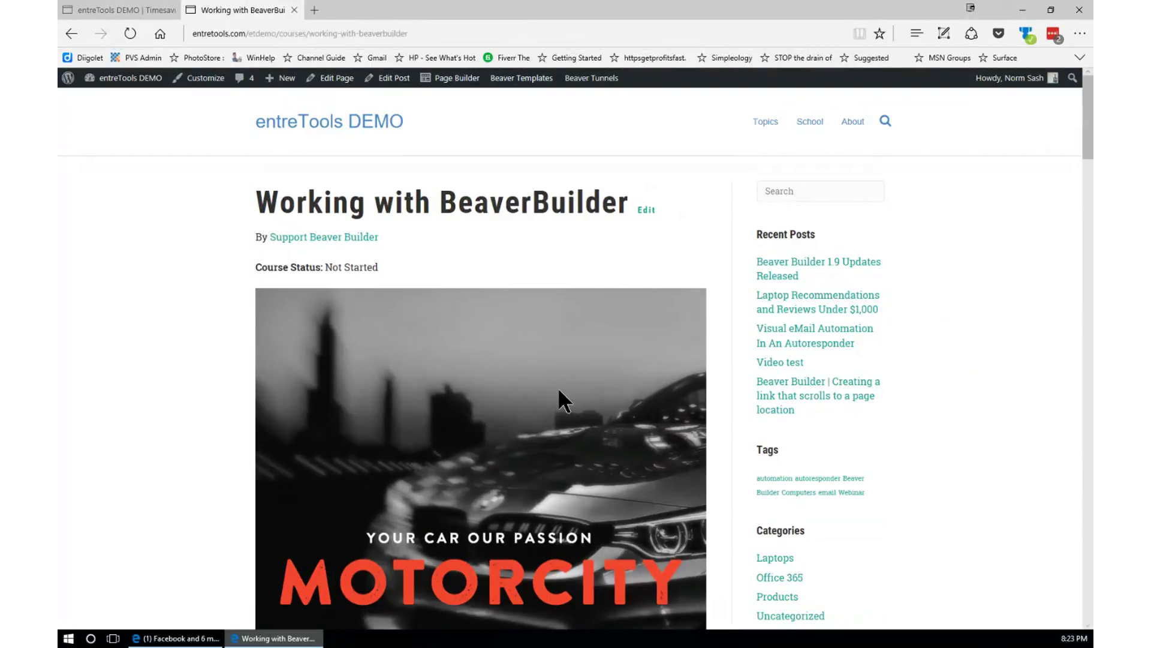
left_click(123, 77)
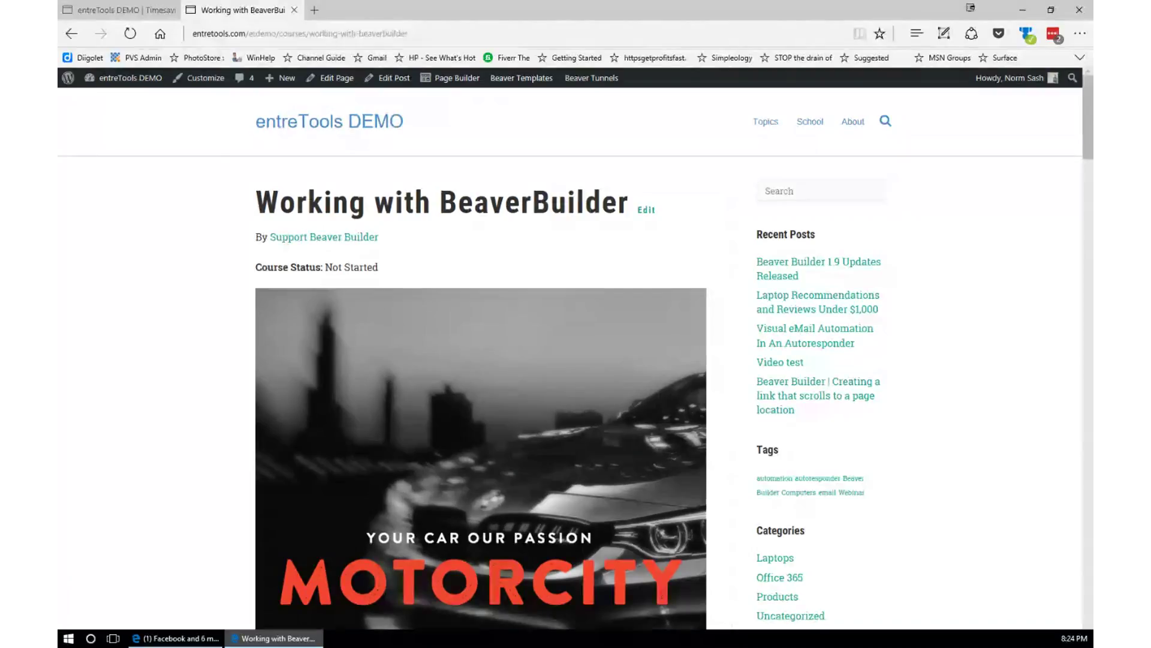
left_click(123, 78)
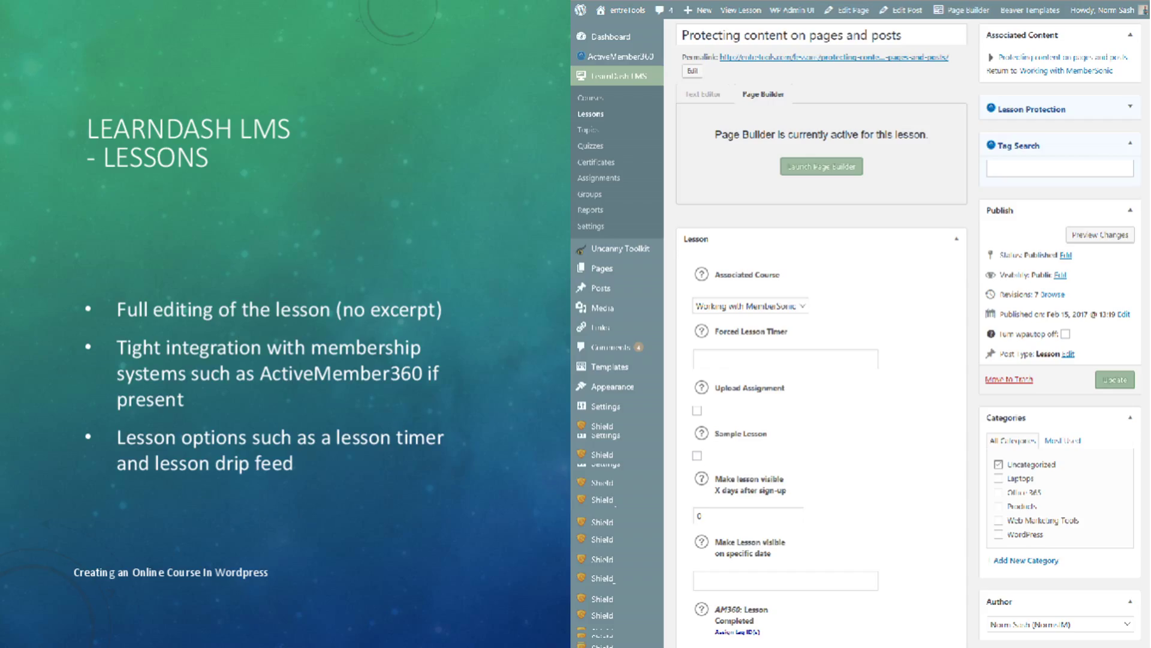
key("Right")
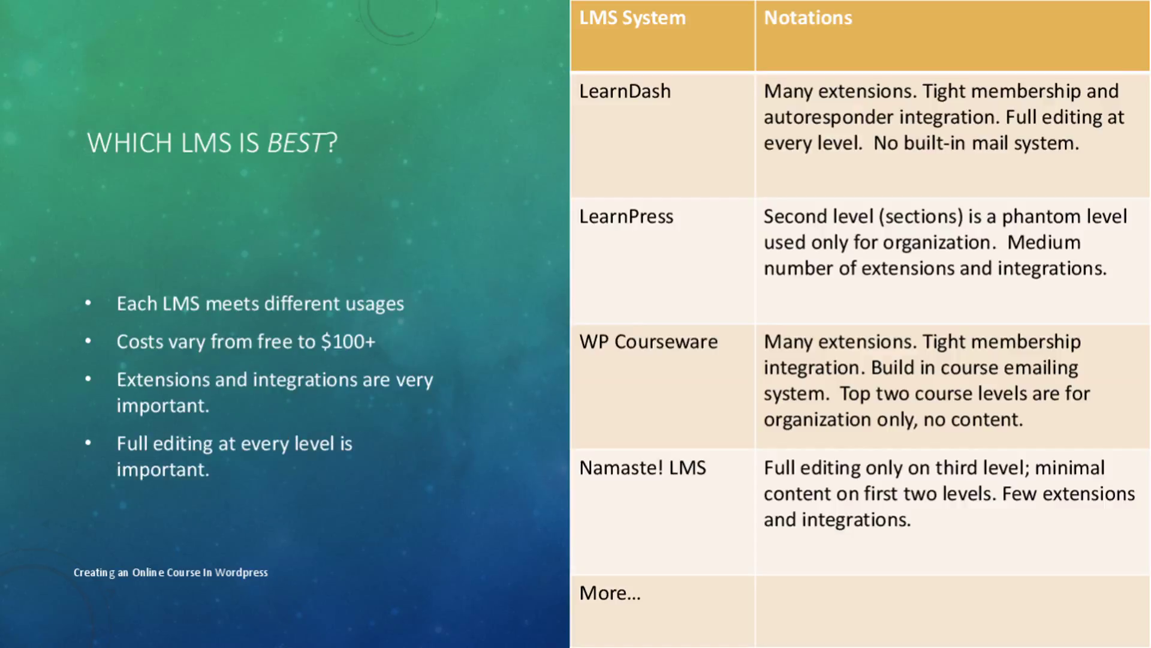